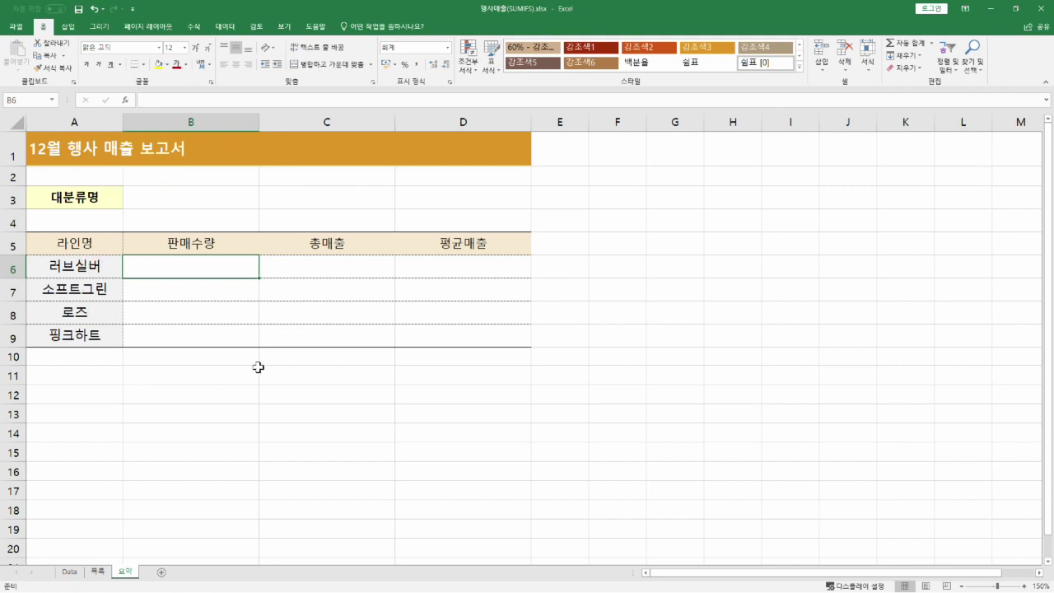
- Review the category cell and empty report table on the 요약 sheet and the source records on the Data sheet
click(163, 200)
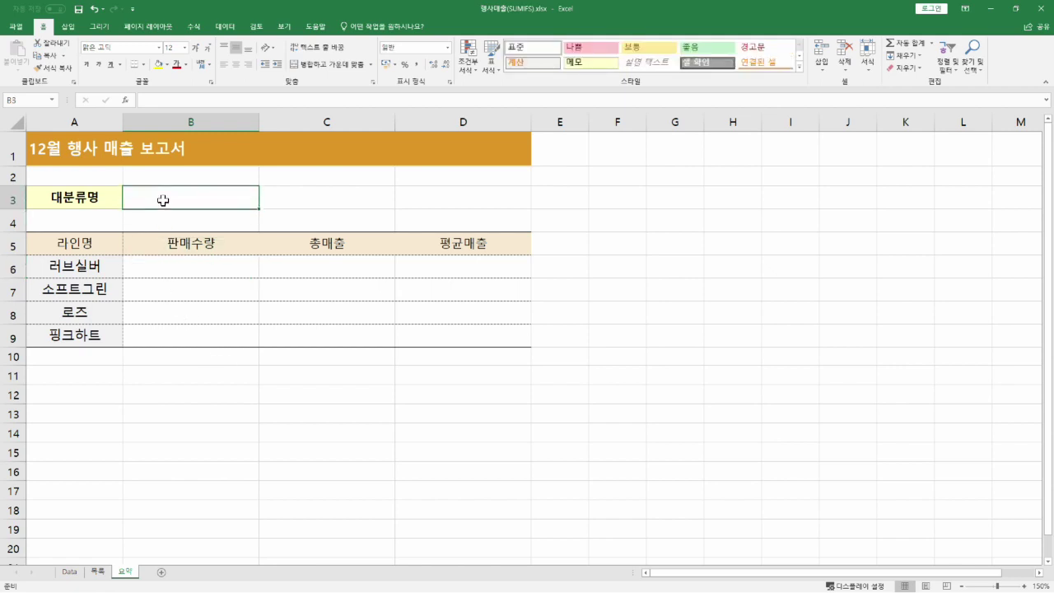
click(189, 268)
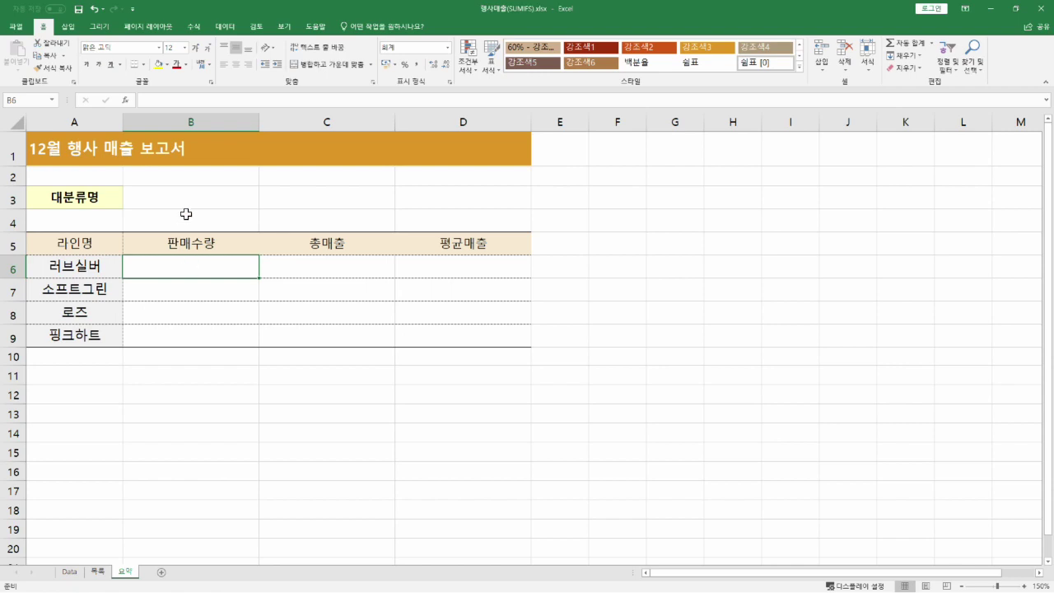
click(146, 204)
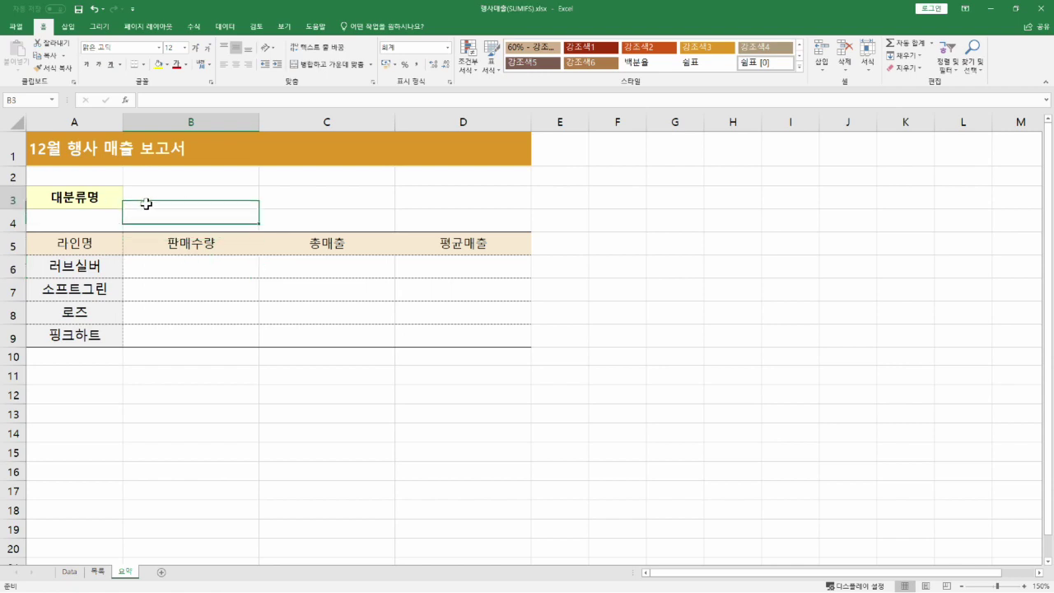
click(88, 265)
click(171, 265)
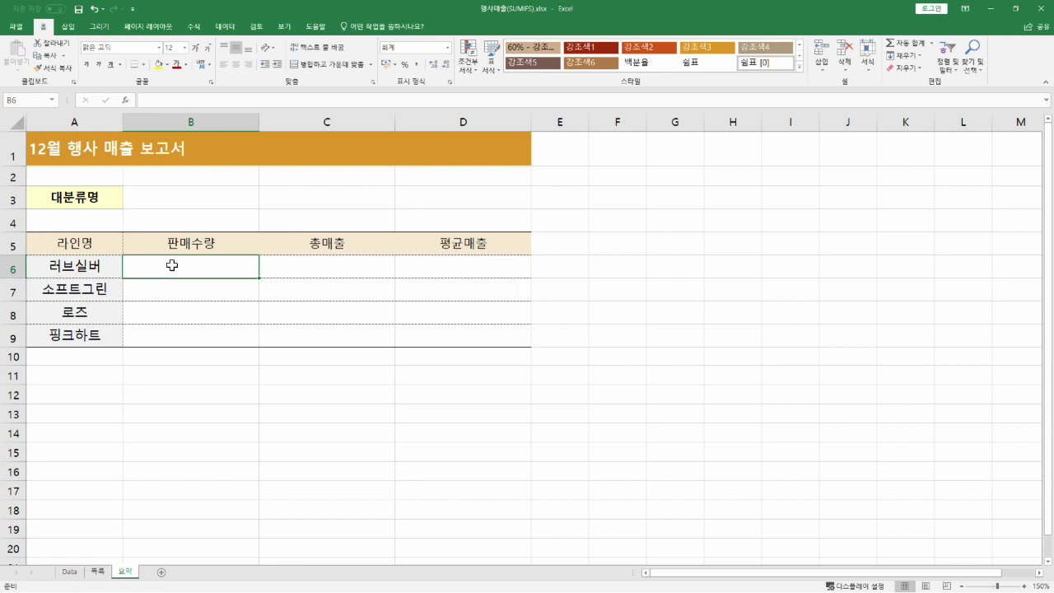
click(73, 573)
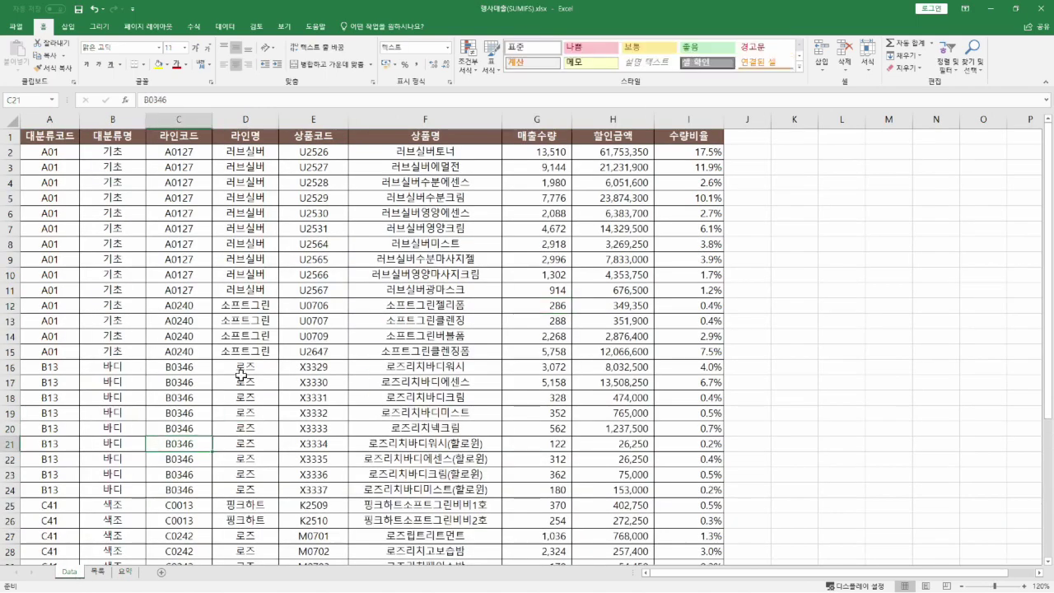
click(130, 573)
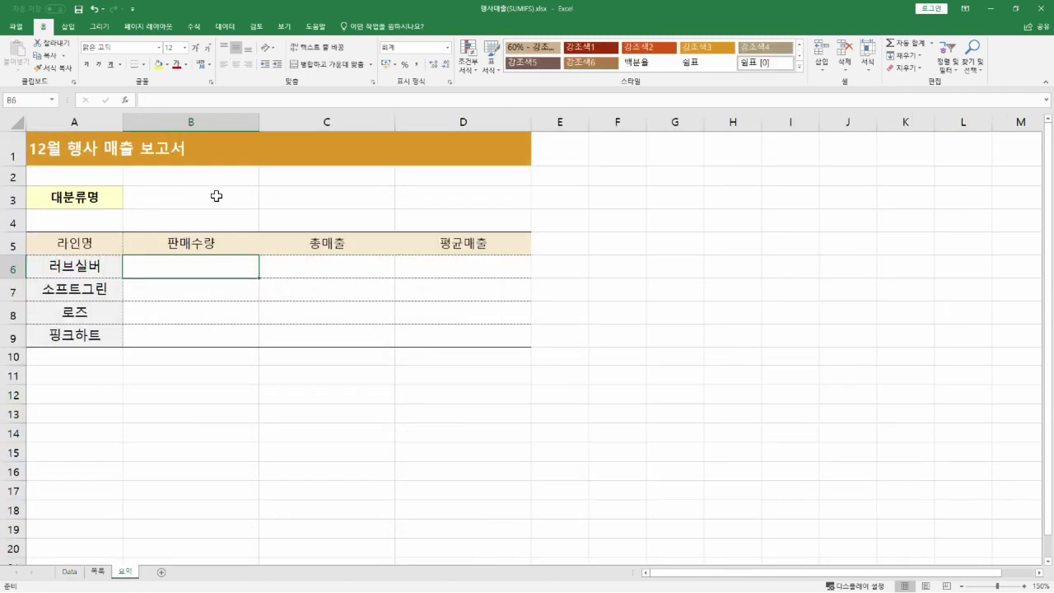
- Add list data validation to the 대분류명 cell B3 on the 요약 sheet, using 목록!$A$2:$A$4 as the source
click(185, 203)
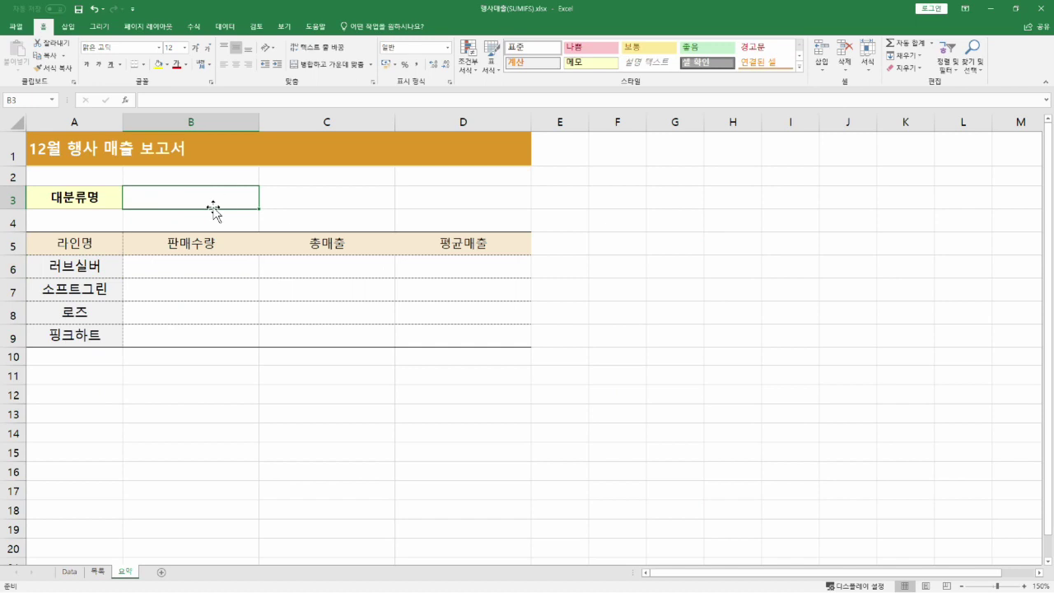
click(229, 27)
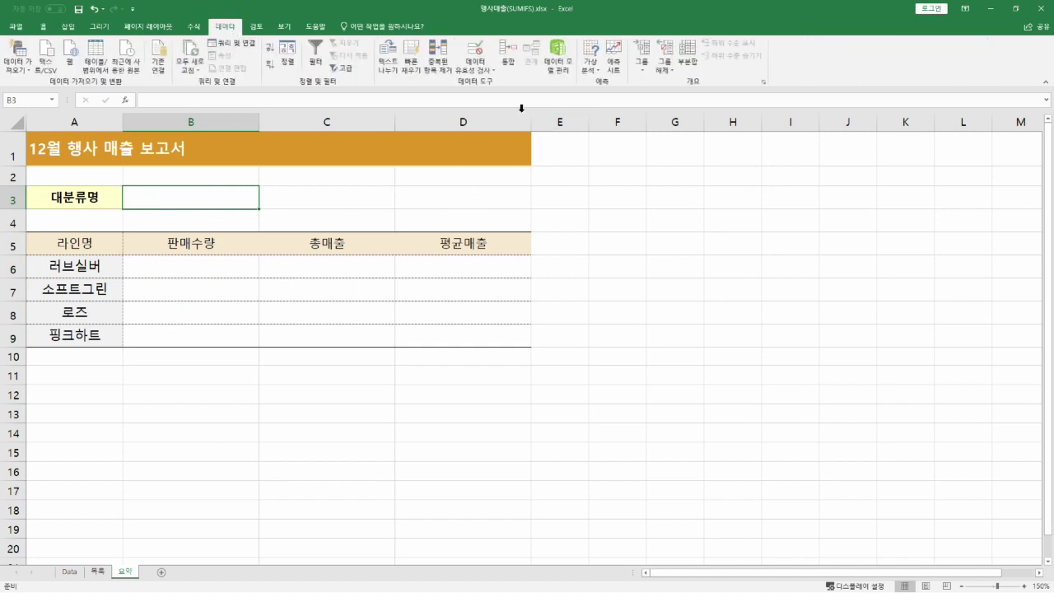
click(476, 56)
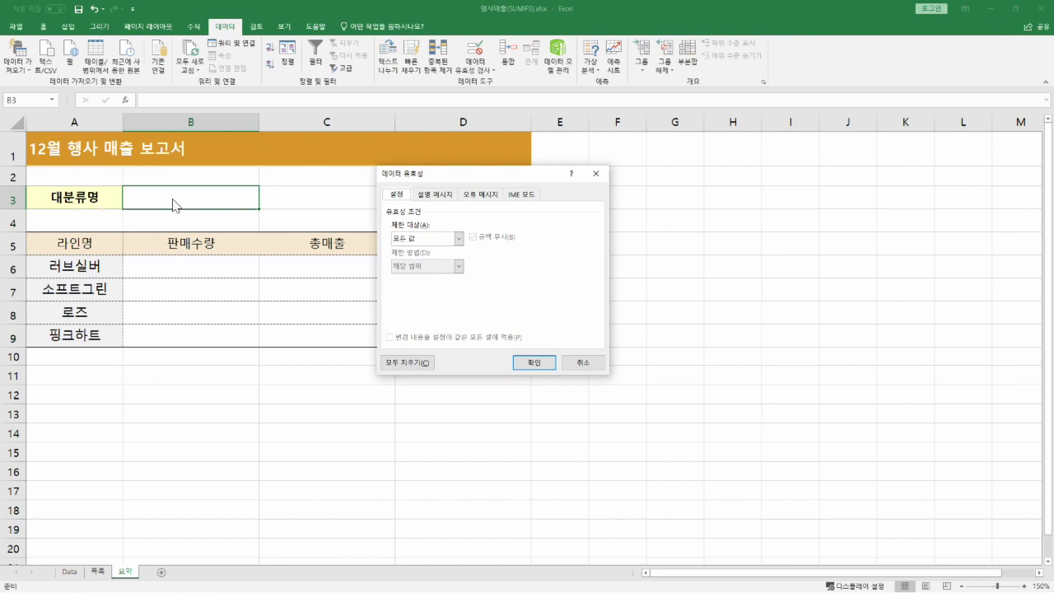
click(408, 238)
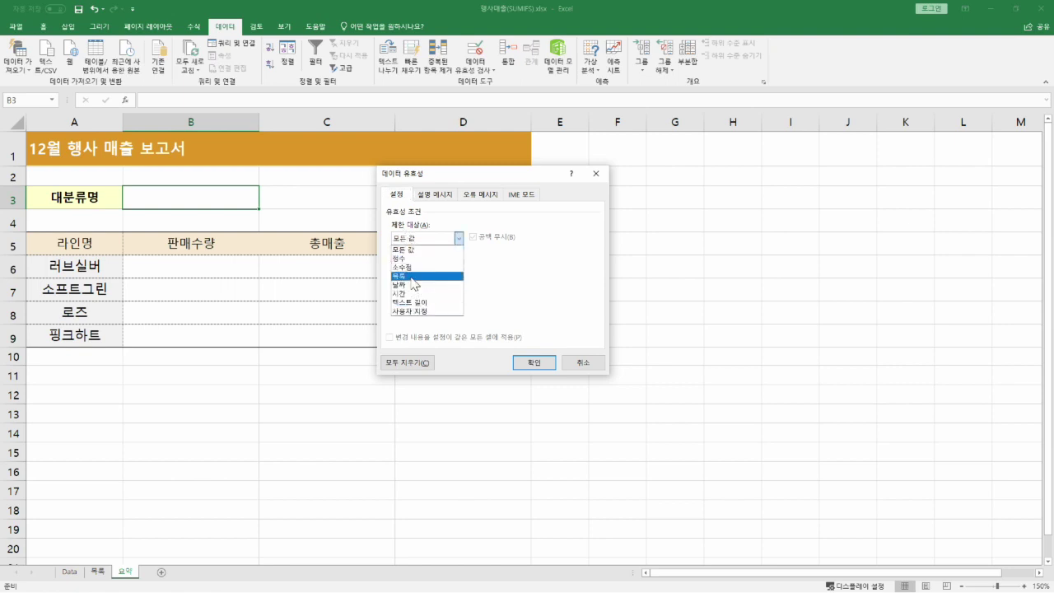
click(412, 276)
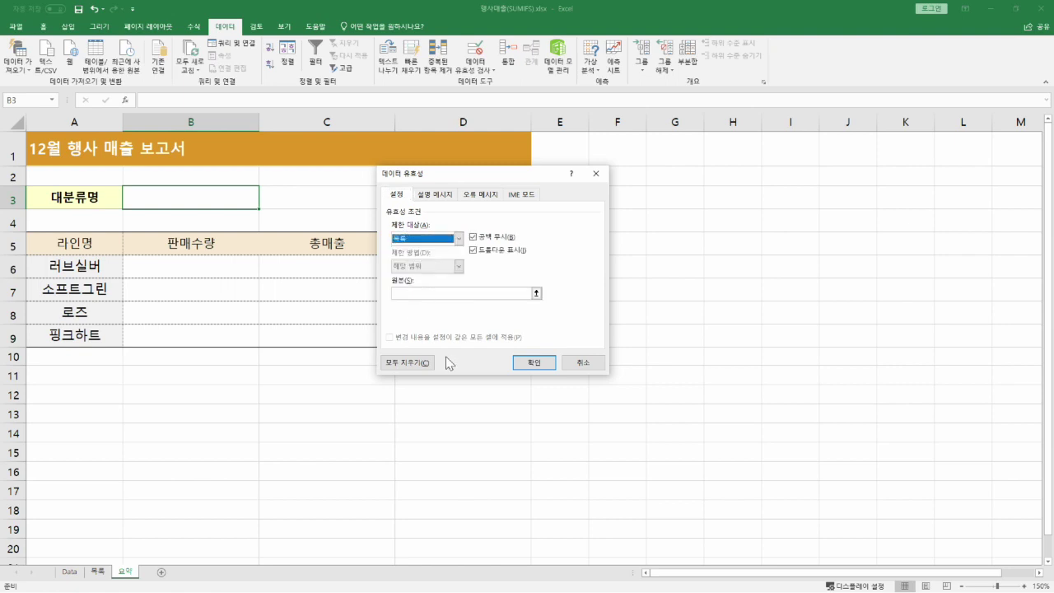
click(405, 291)
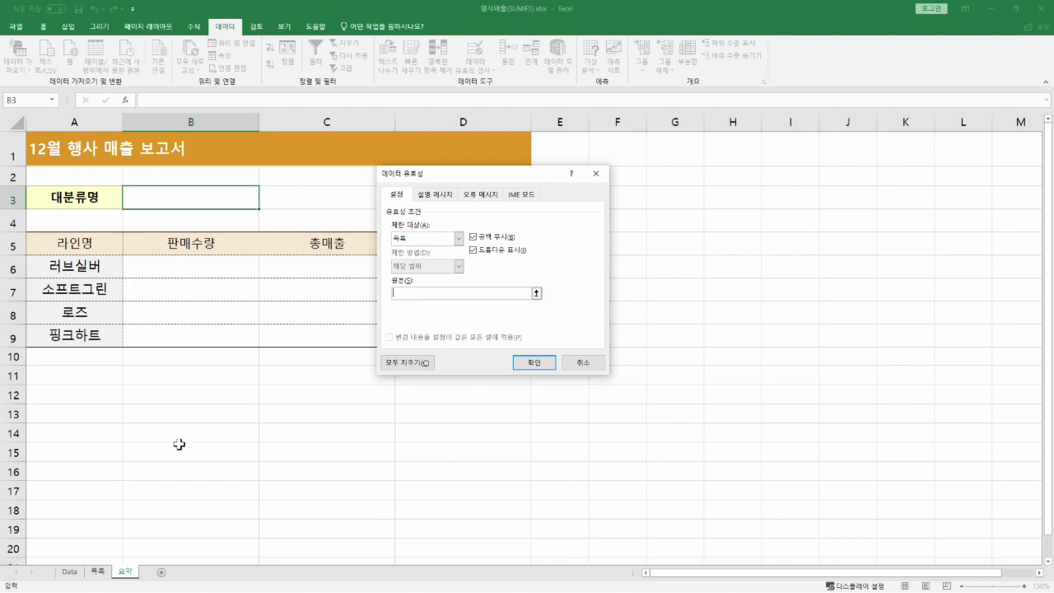
click(99, 573)
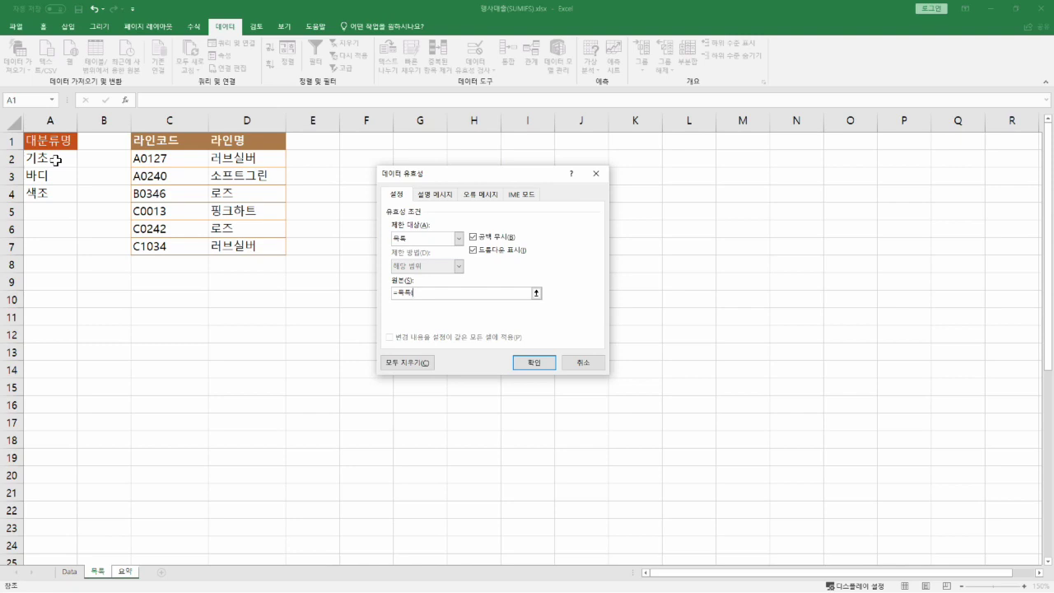
drag(55, 160, 79, 192)
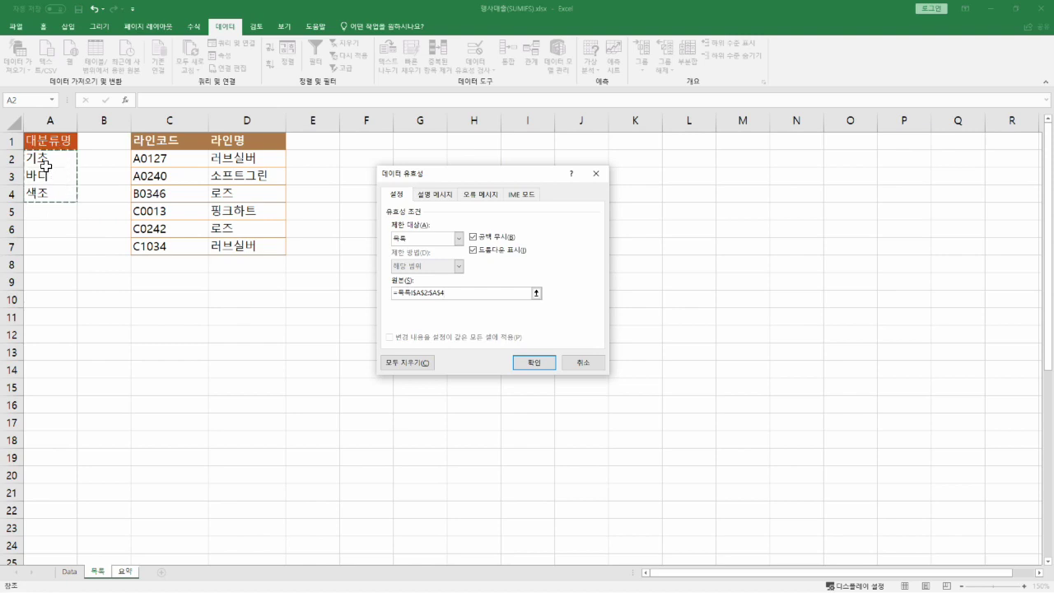
click(534, 363)
key(ctrl+Page_Down)
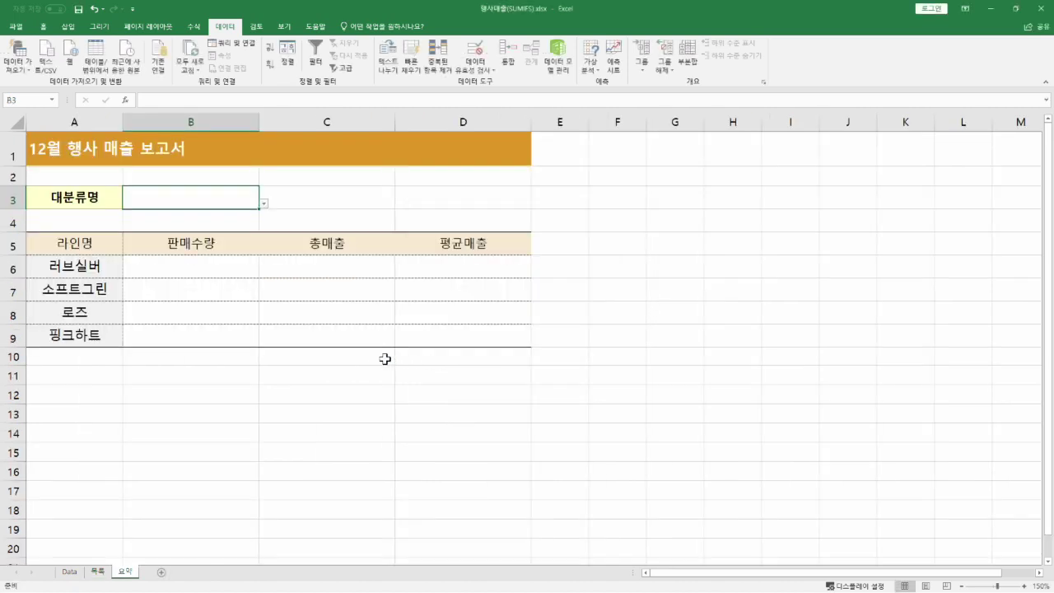
- Test the dropdown in B3 by choosing 기초, and set the category to 바디
click(264, 205)
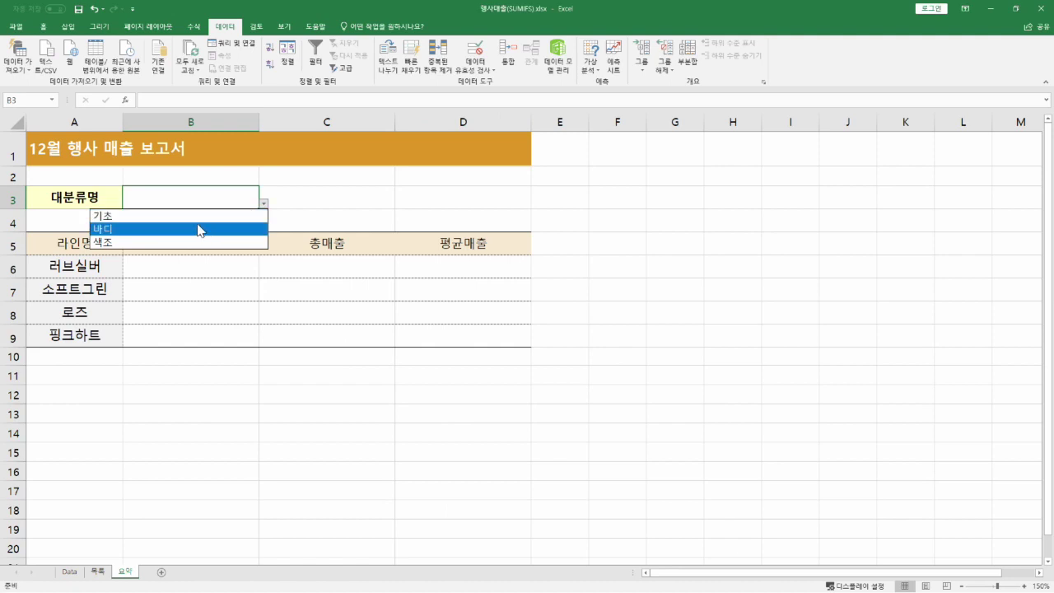
key(Up)
key(Return)
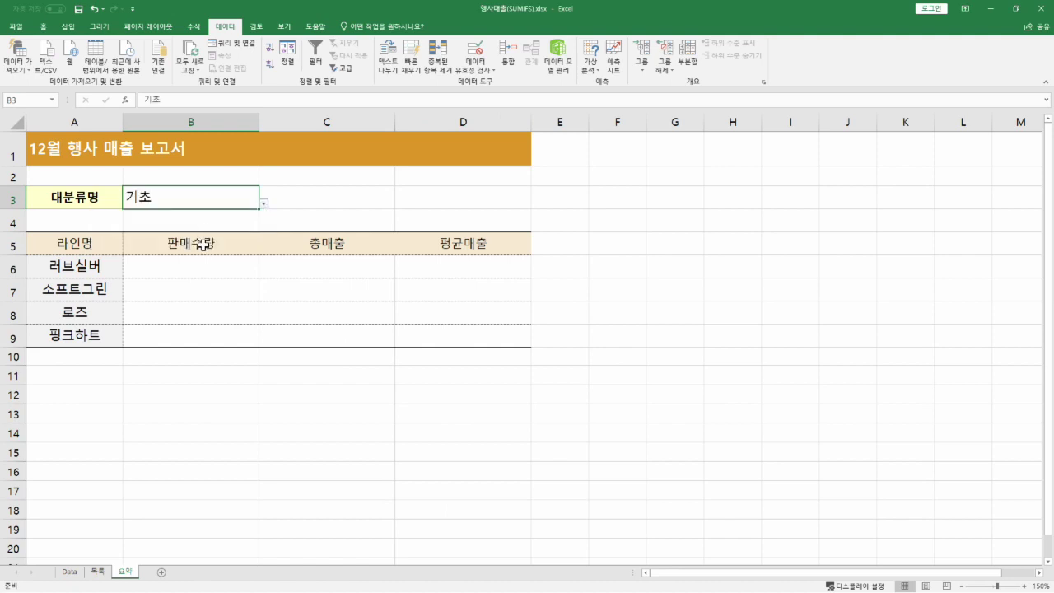
click(264, 204)
click(229, 231)
- Start a SUMIFS formula in the 판매수량 cell B6 for 러브실버 and open its function arguments dialog
click(212, 264)
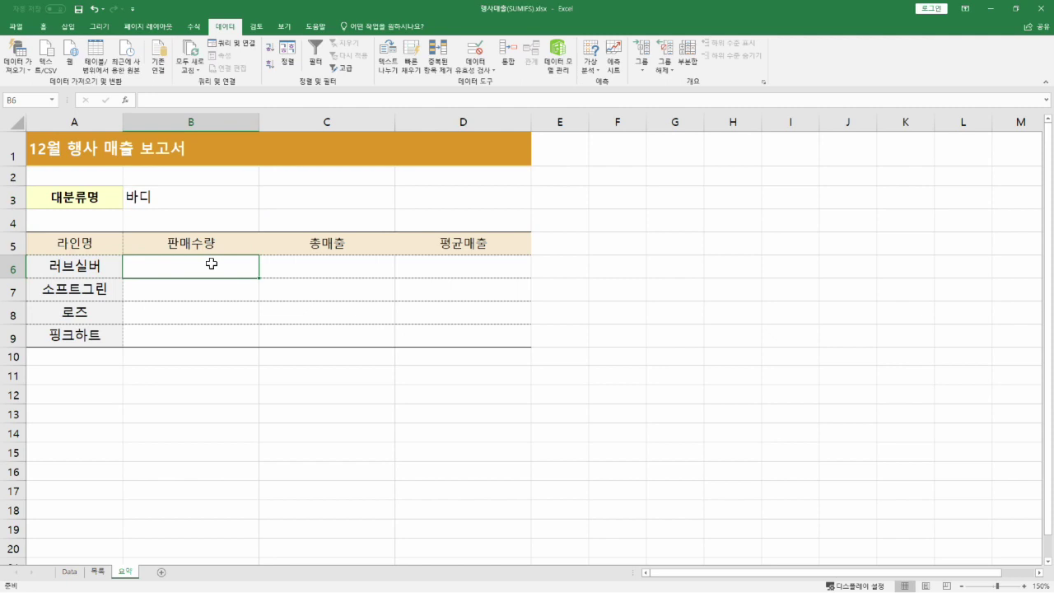
click(303, 264)
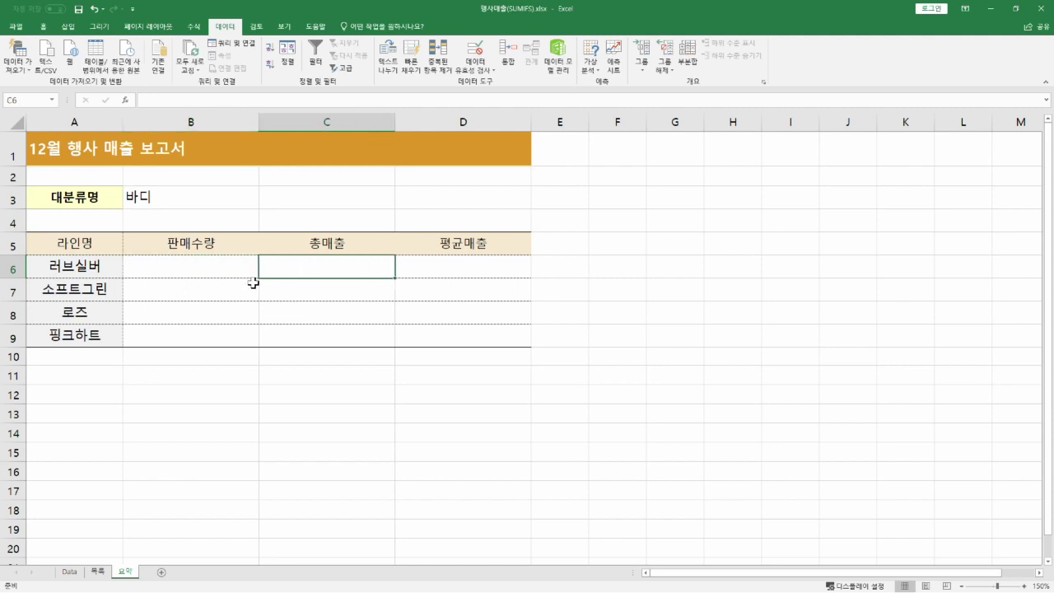
click(198, 272)
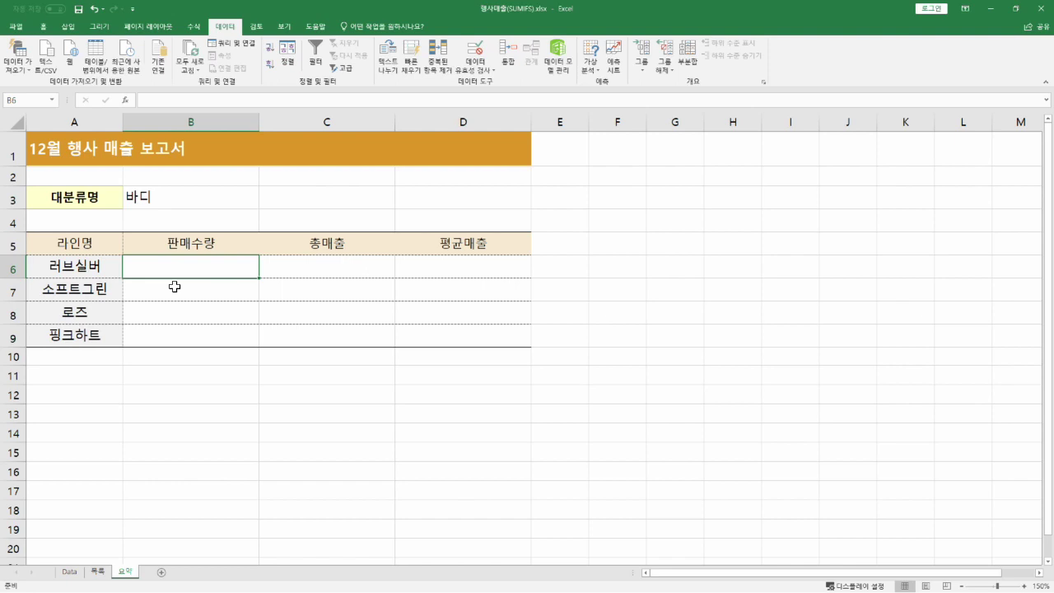
text(=)
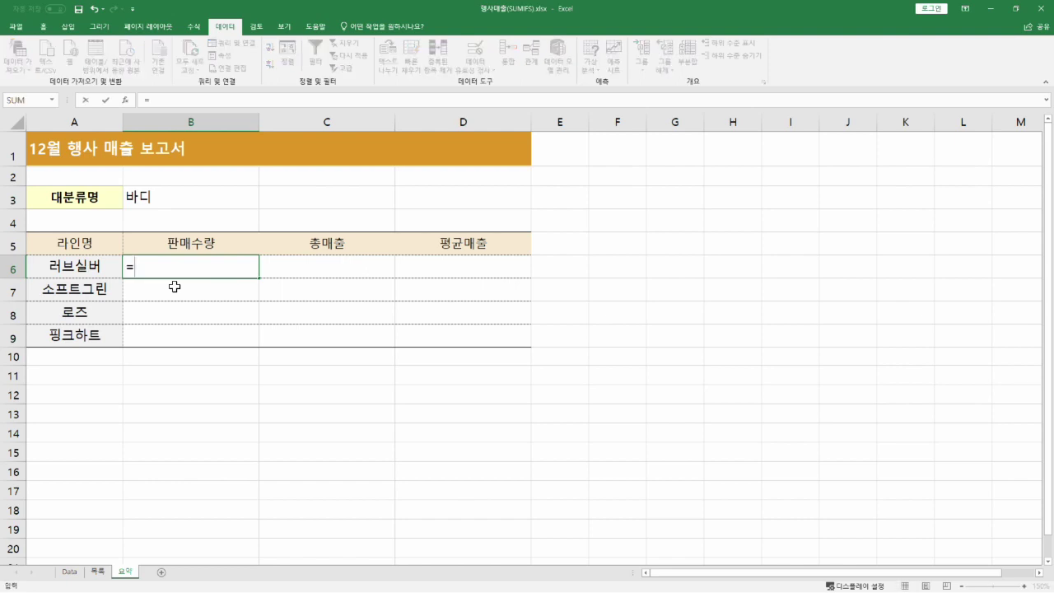
text(sumif)
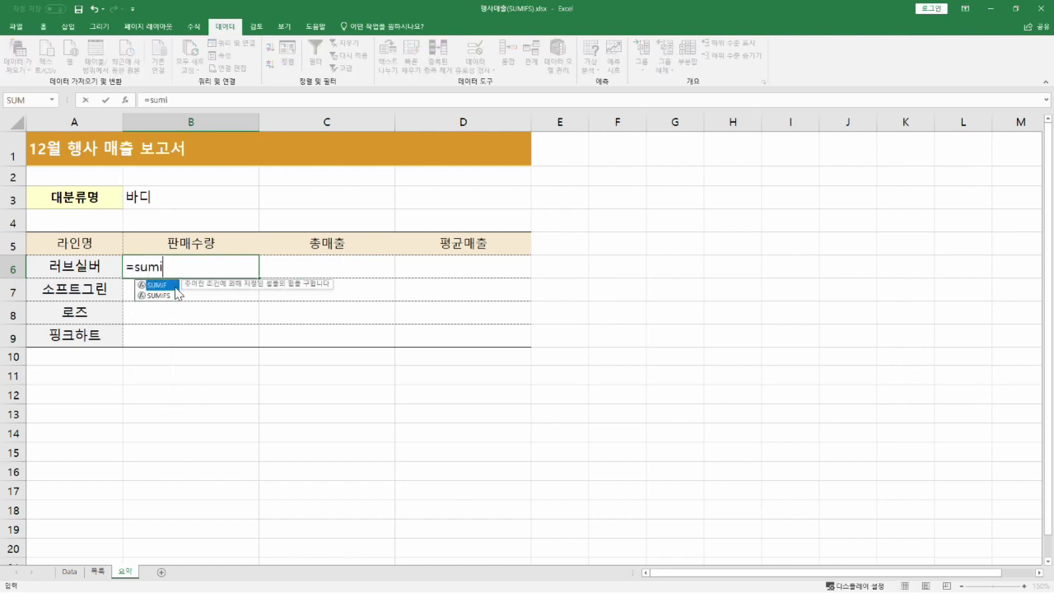
click(176, 290)
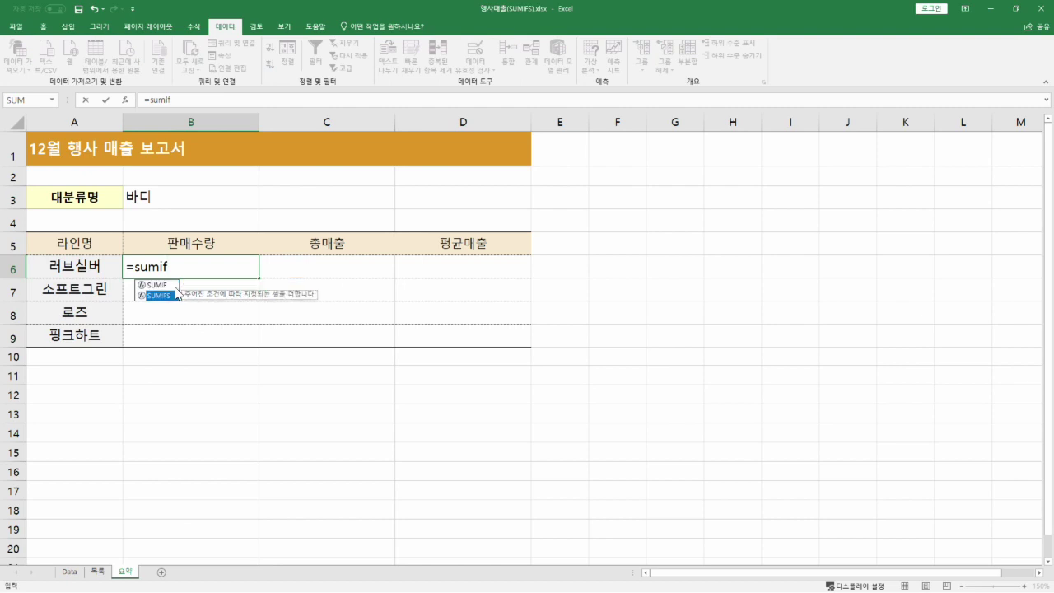
double_click(176, 290)
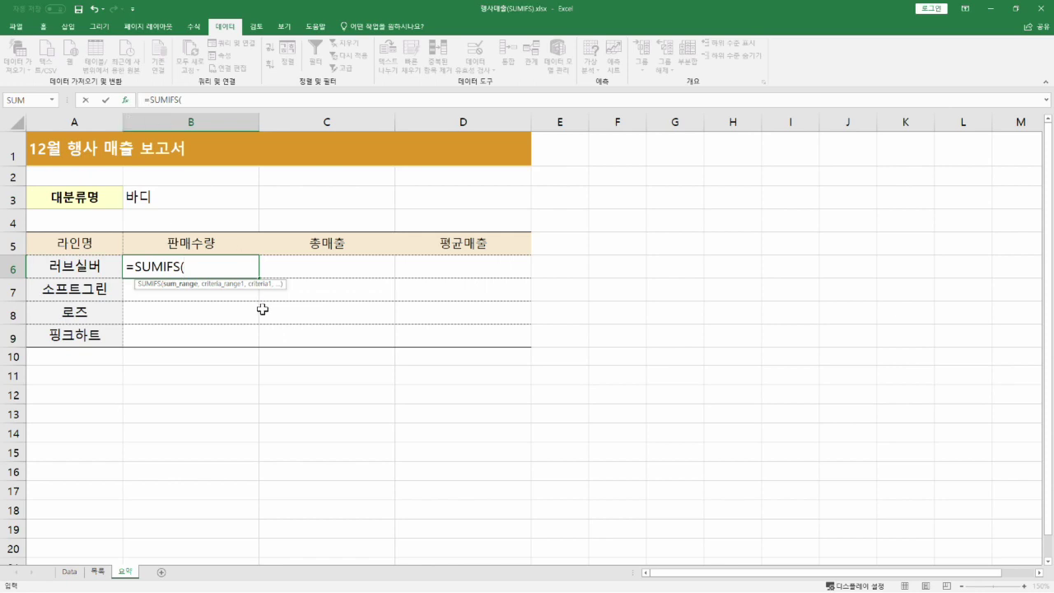
key(ctrl+a)
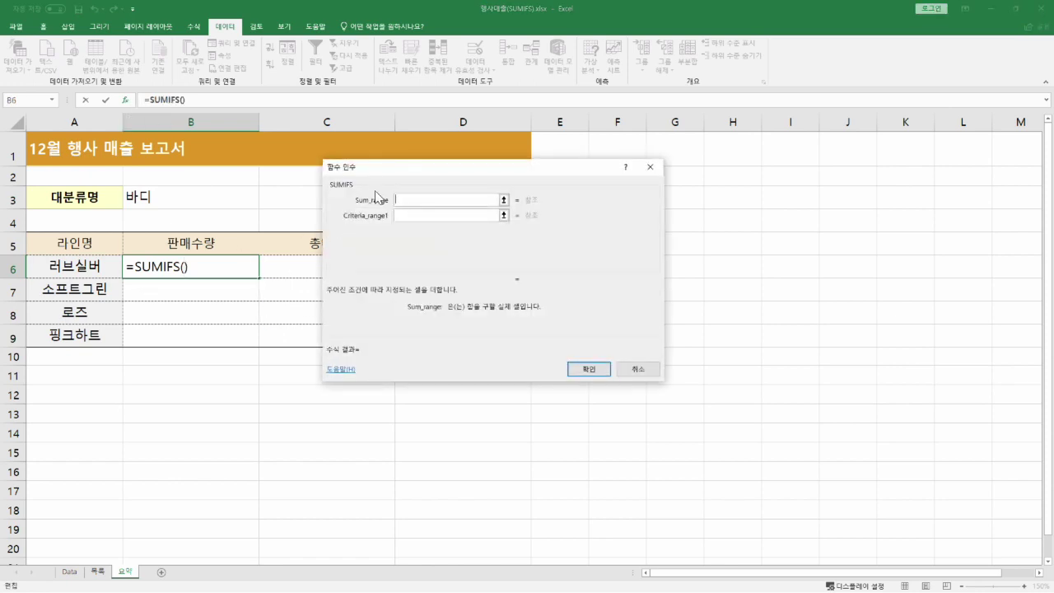
drag(375, 166, 355, 199)
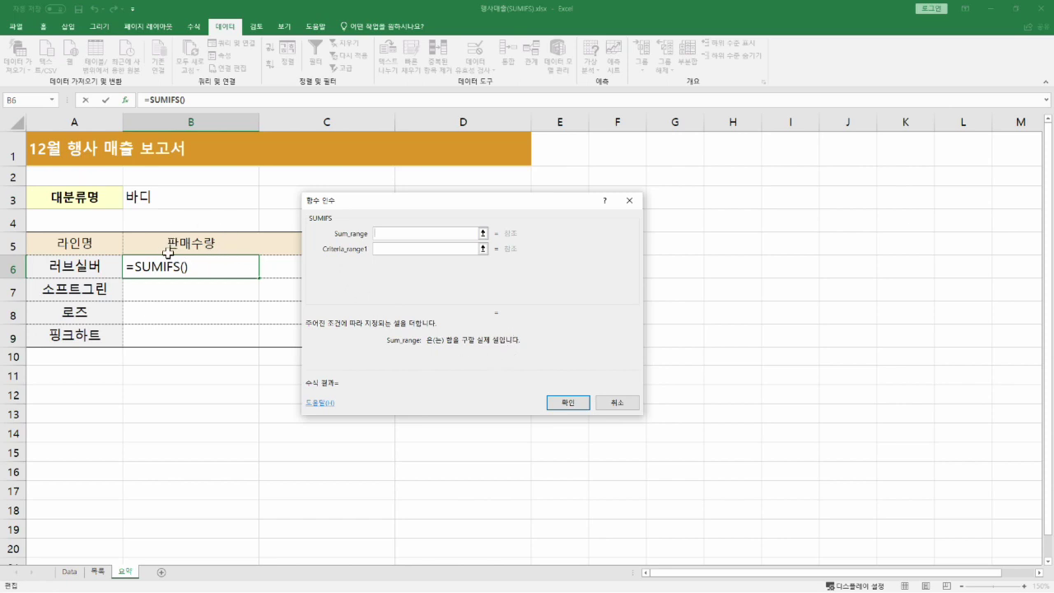
- Set the SUMIFS Sum_range to the 매출수량 values on the Data sheet with only the rows locked, Data!G$2:G$41
click(70, 572)
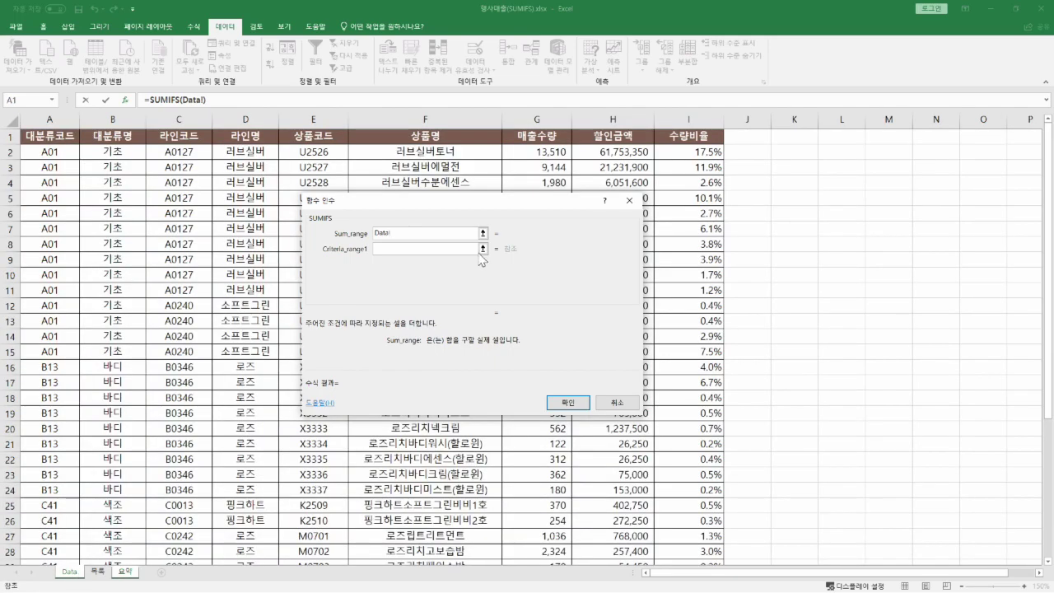
click(546, 153)
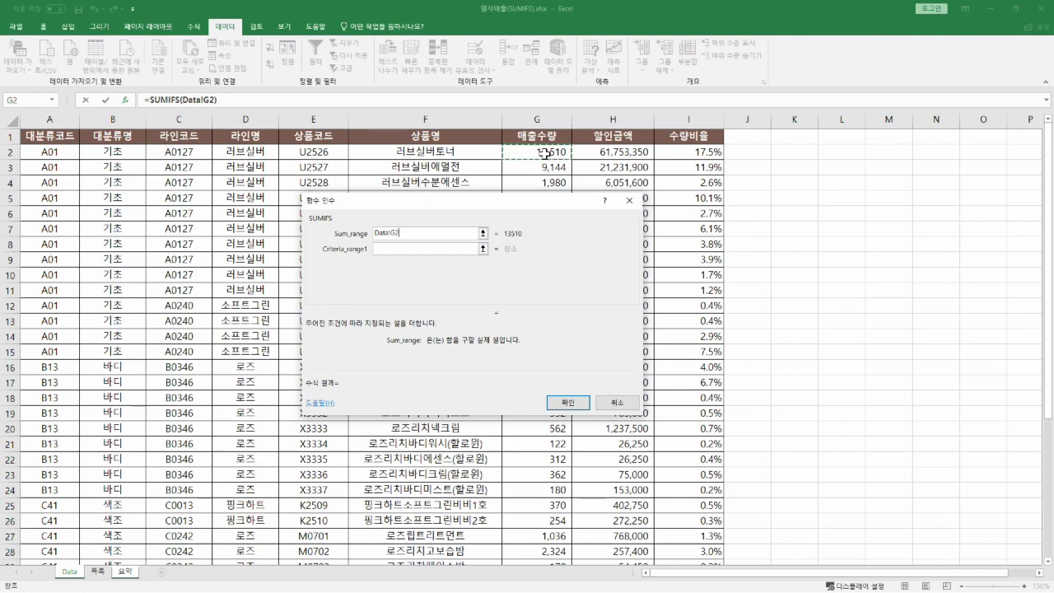
key(ctrl+shift+Down)
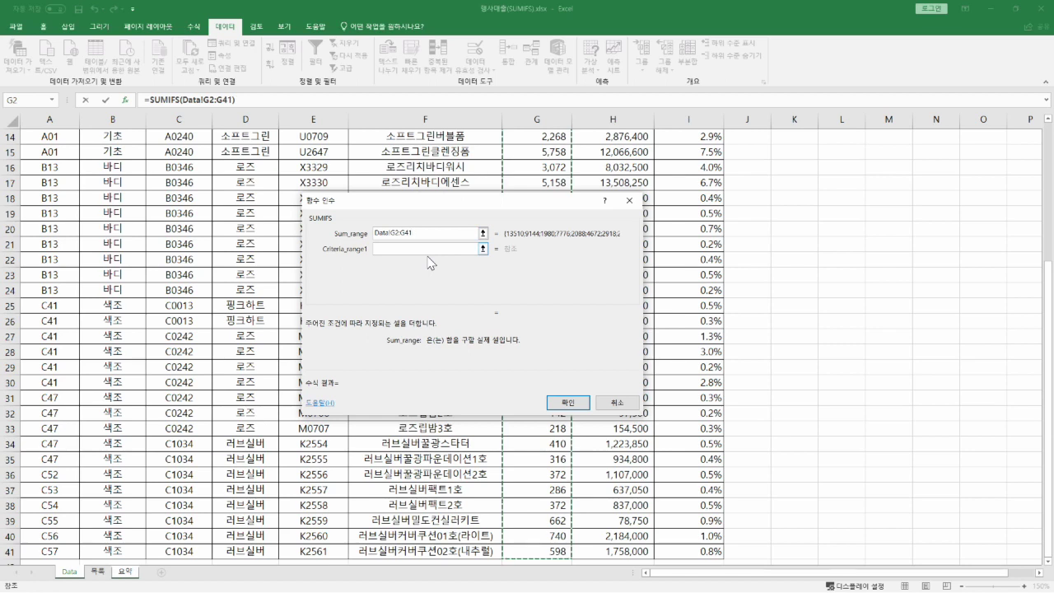
key(F4)
key(F4)
scroll(628, 206, up, 5)
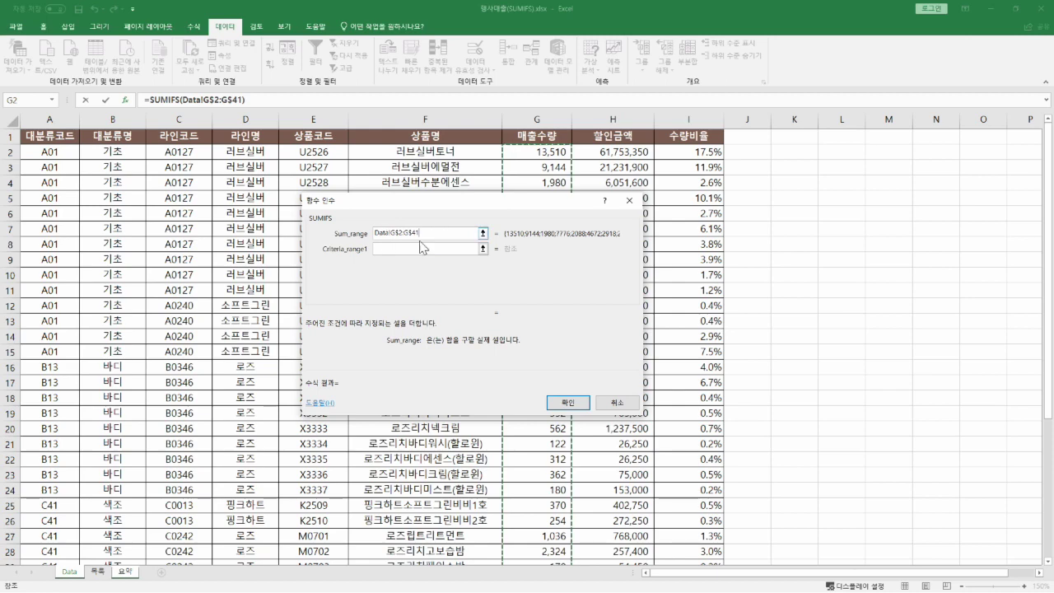
- Set Criteria_range1 to the 대분류명 values on the Data sheet as an absolute reference, Data!$B$2:$B$41
click(398, 249)
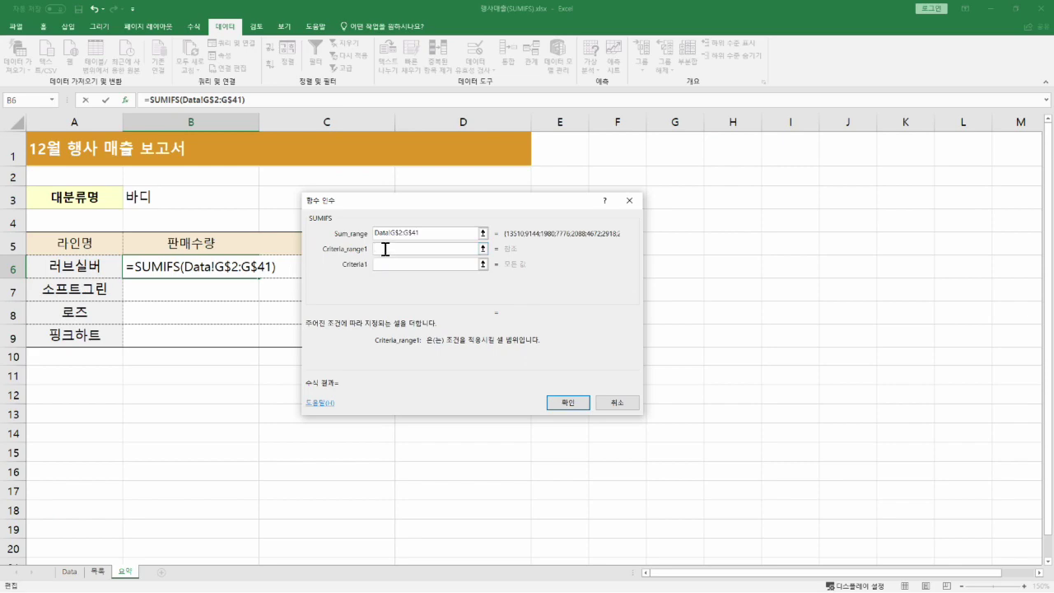
click(70, 571)
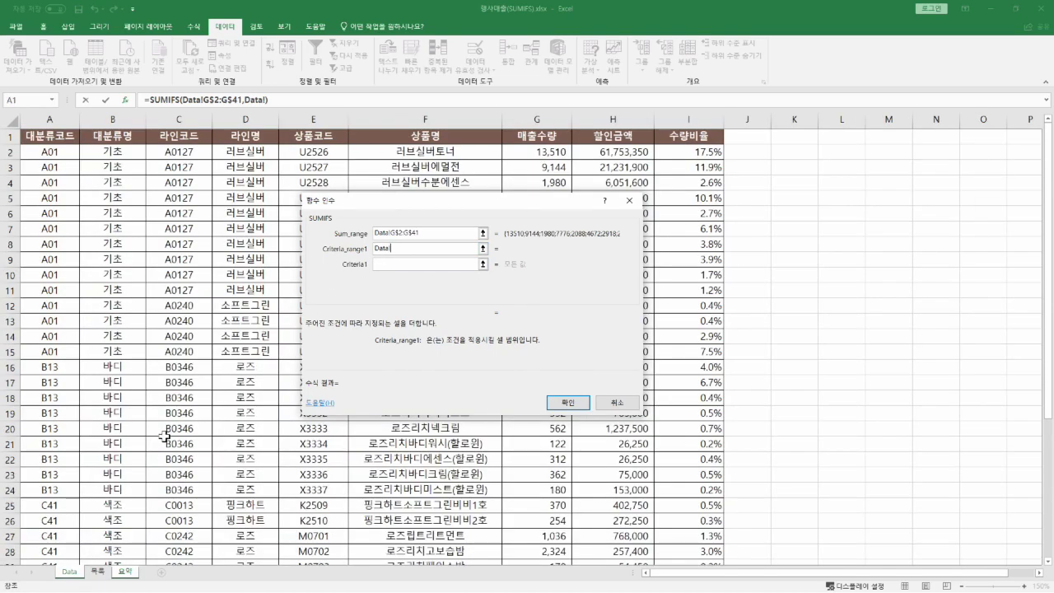
click(118, 153)
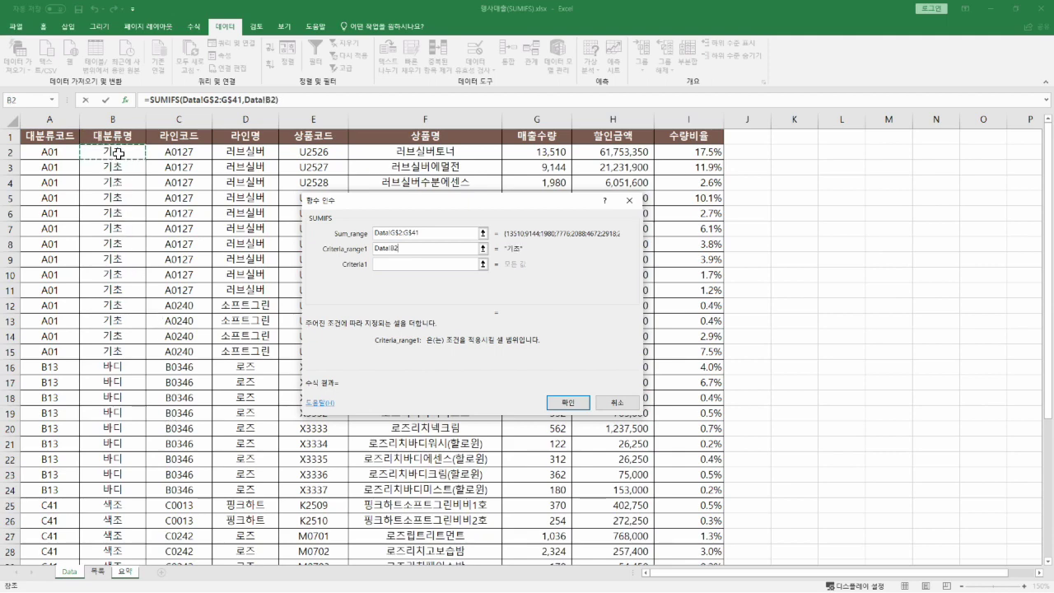
key(ctrl+shift+Down)
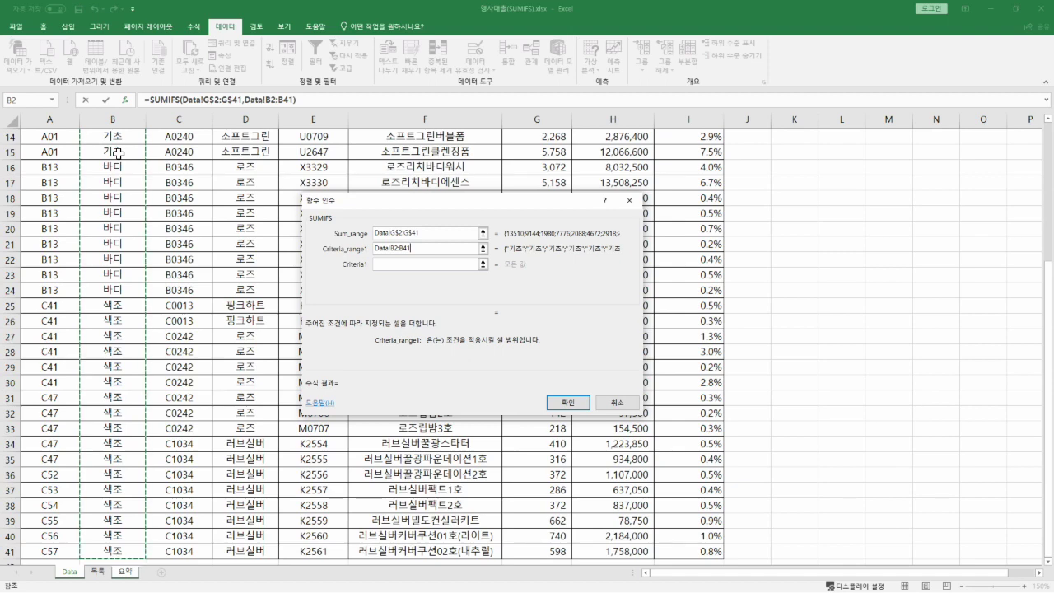
key(F4)
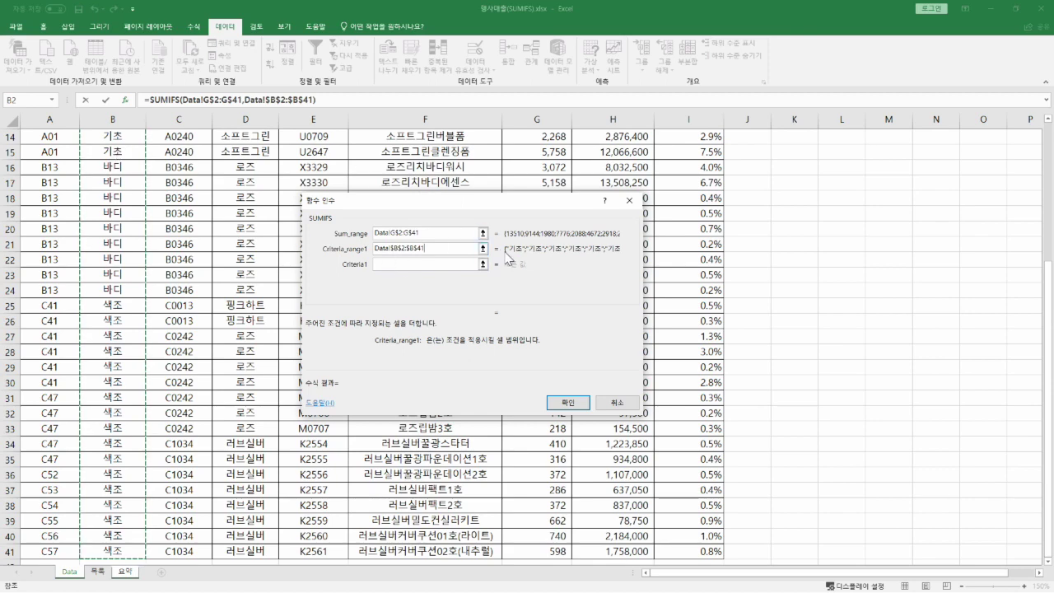
- Set the SUMIFS Criteria1 to the category cell B3 as an absolute reference, $B$3
click(430, 265)
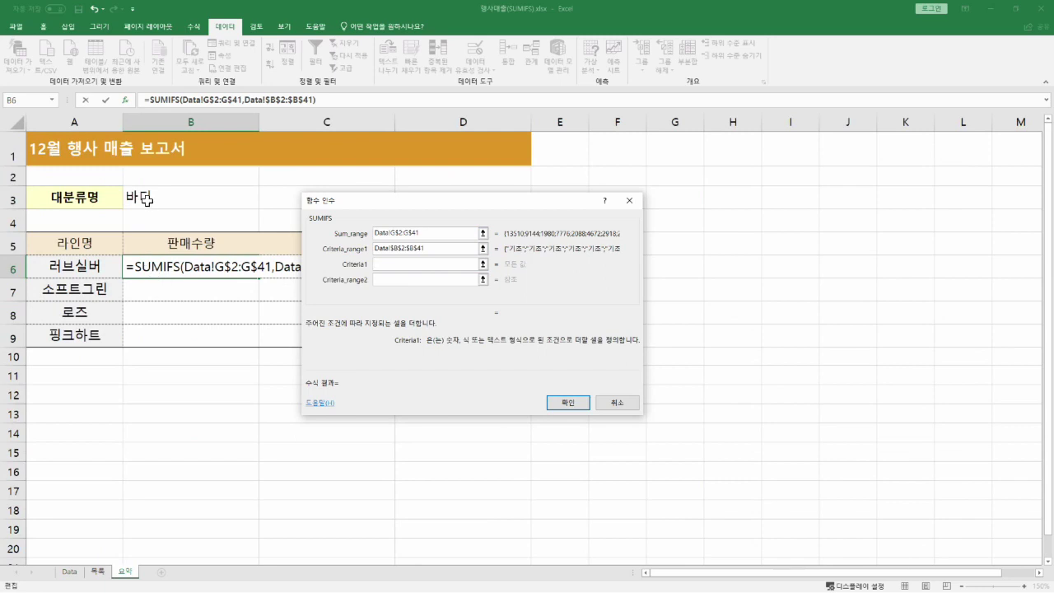
click(147, 200)
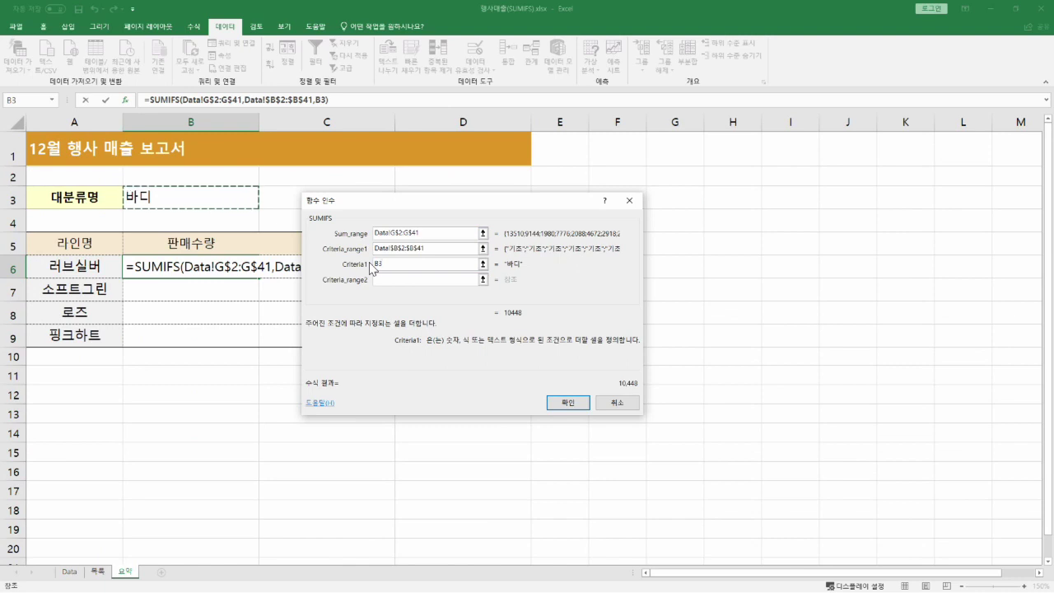
key(F4)
- Set Criteria_range2 to the 라인명 values on the Data sheet as an absolute reference, Data!$D$2:$D$41
click(404, 278)
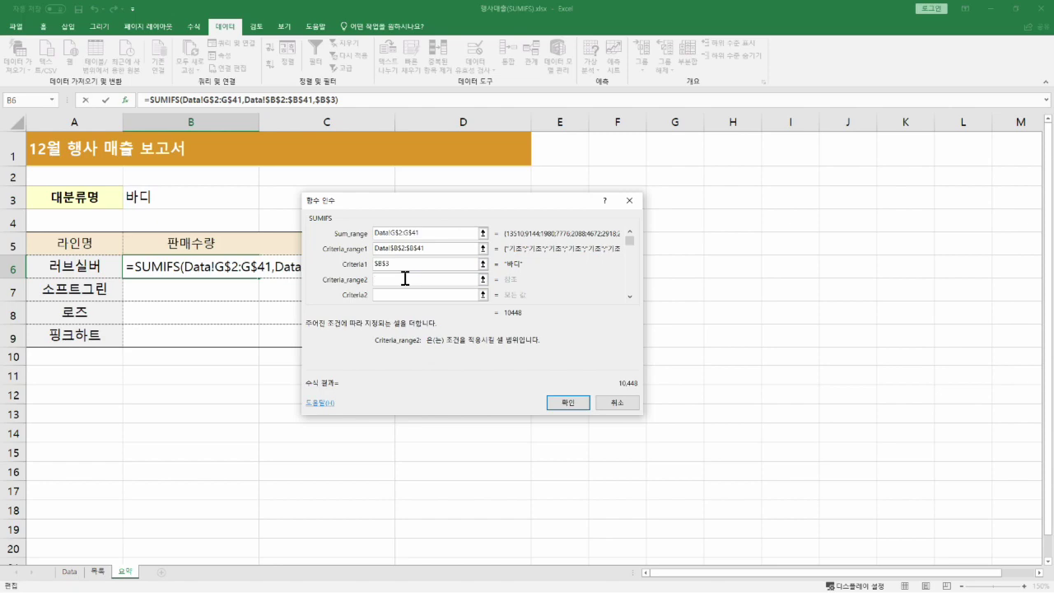
click(74, 574)
scroll(361, 347, up, 5)
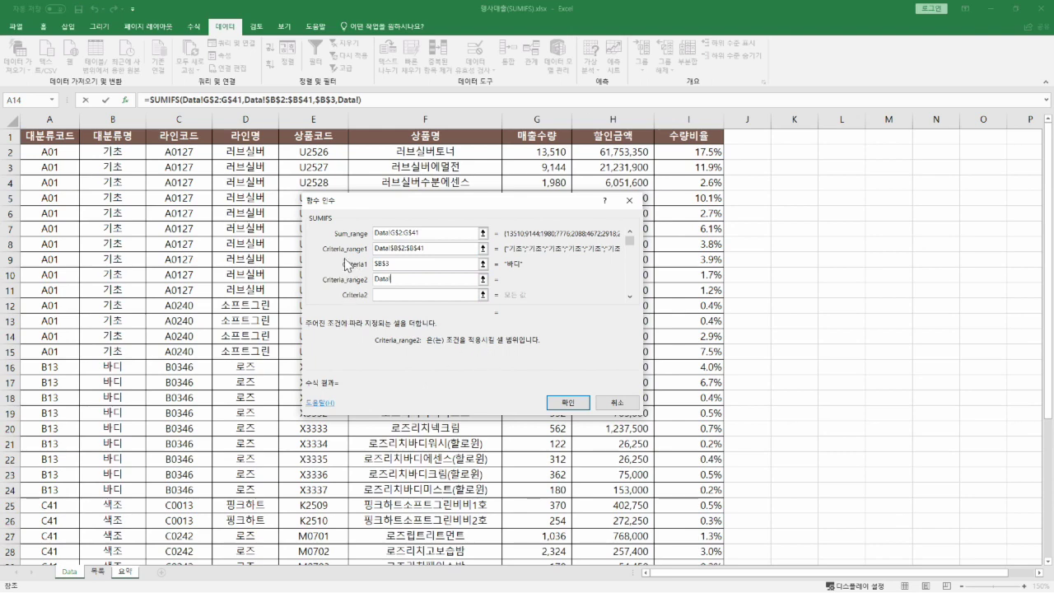
click(256, 154)
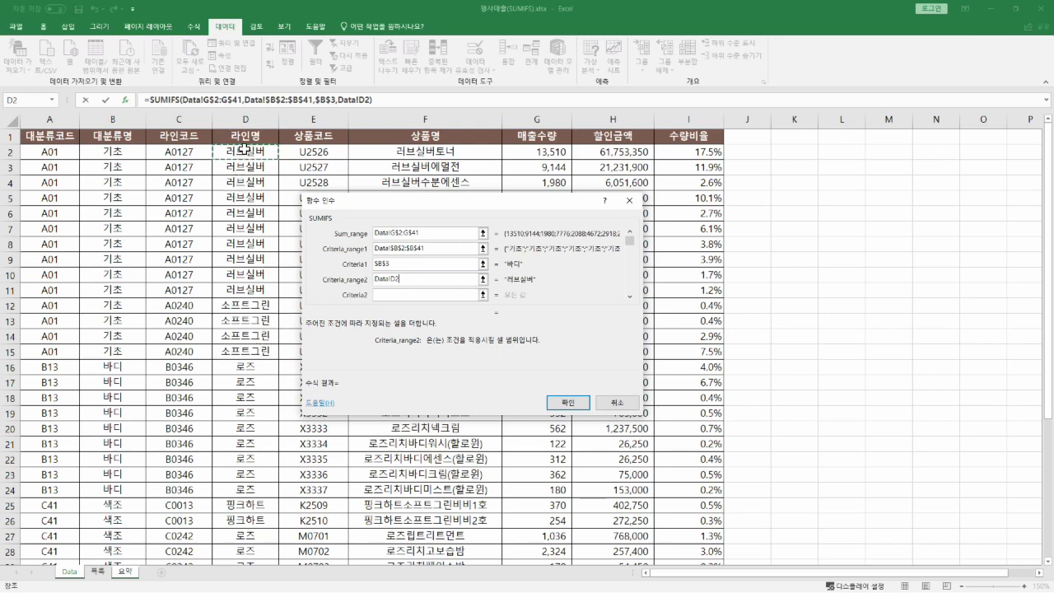
key(ctrl+shift+Down)
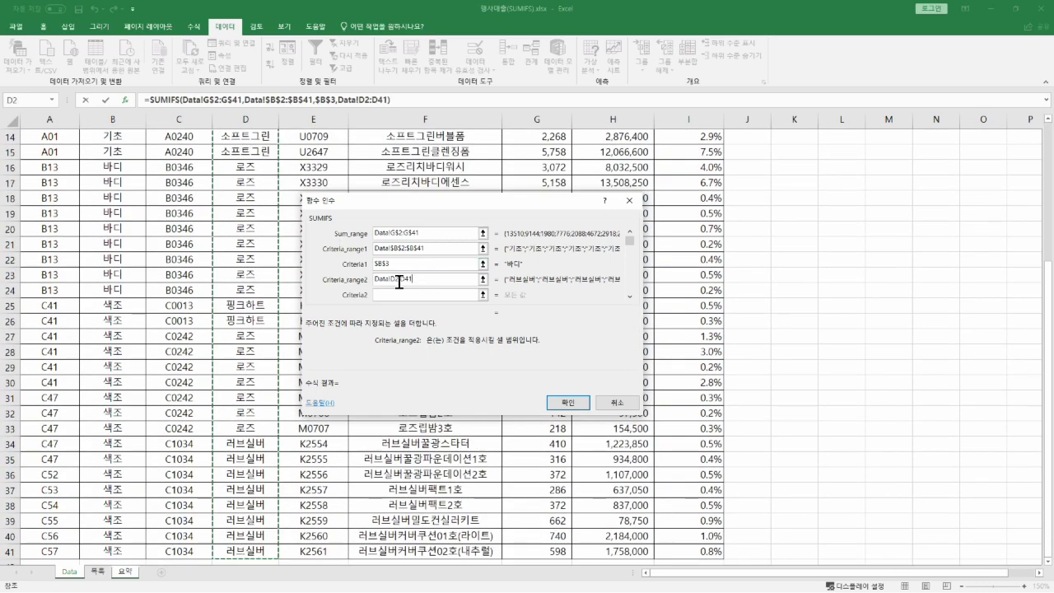
key(F4)
- Set Criteria2 to the 러브실버 line name cell with only the column locked, $A6, and complete the SUMIFS formula
click(397, 293)
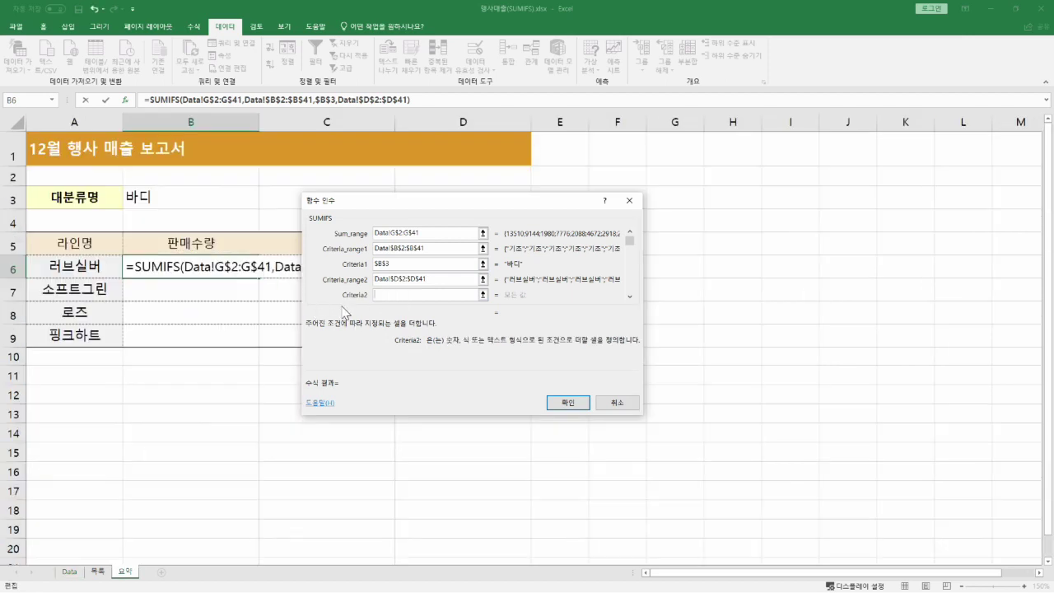
click(76, 268)
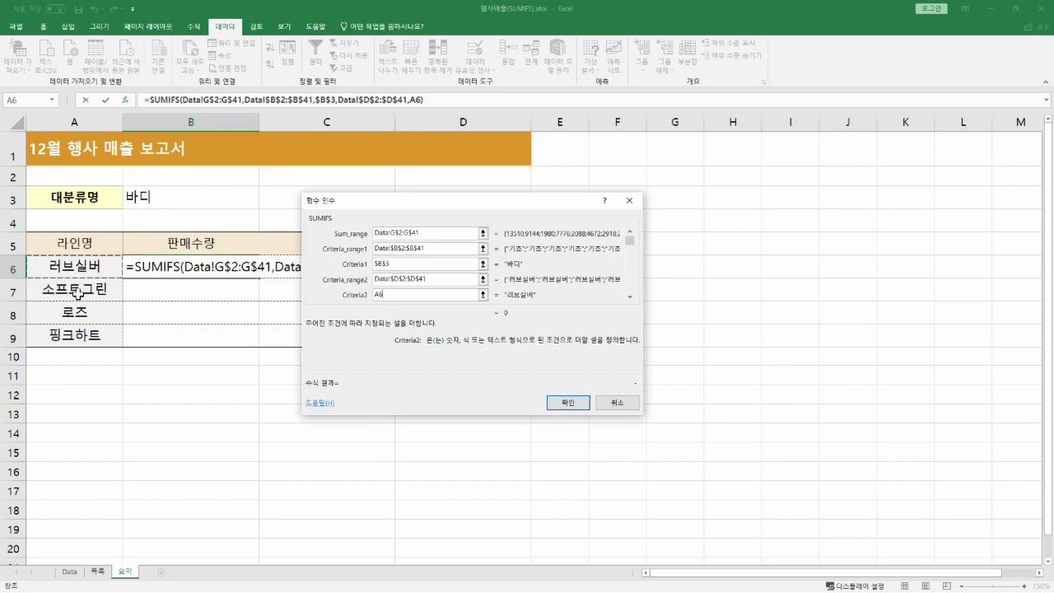
drag(322, 216, 457, 205)
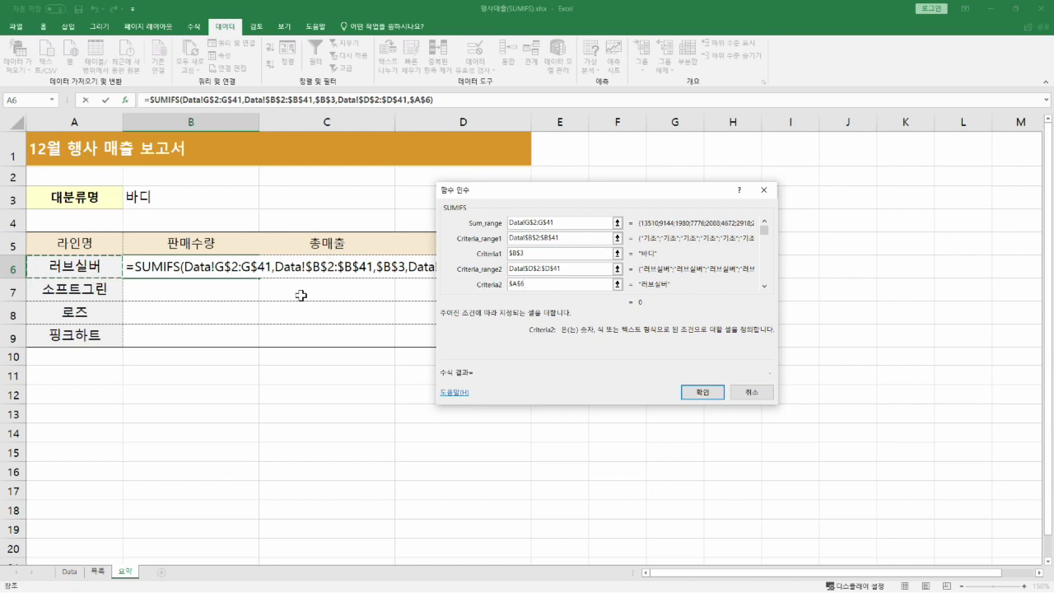
key(F4)
click(697, 392)
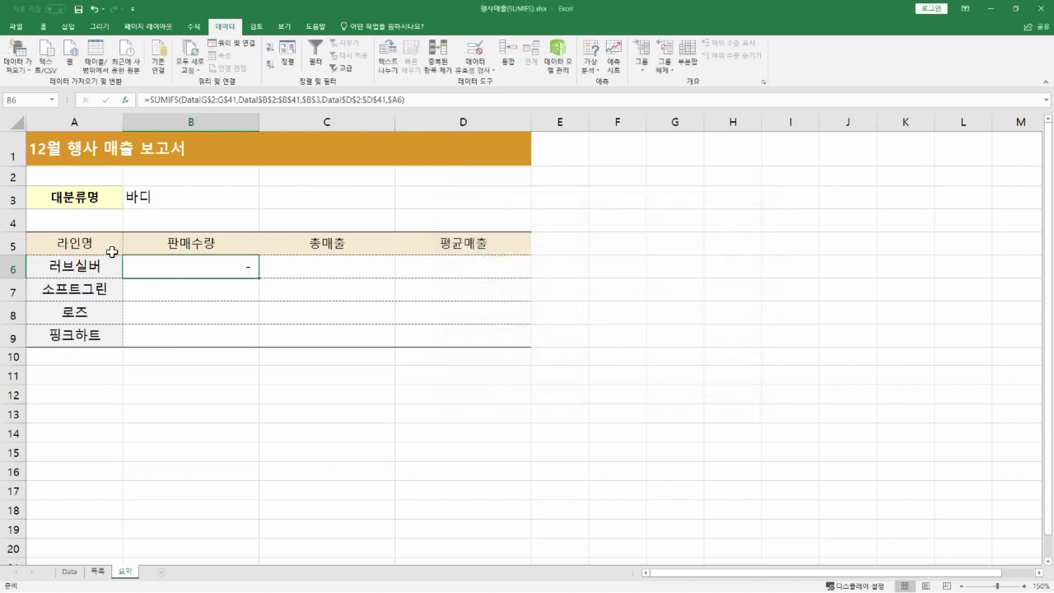
- Switch the category in B3 to 기초 to check the 러브실버 sales quantity formula
click(241, 205)
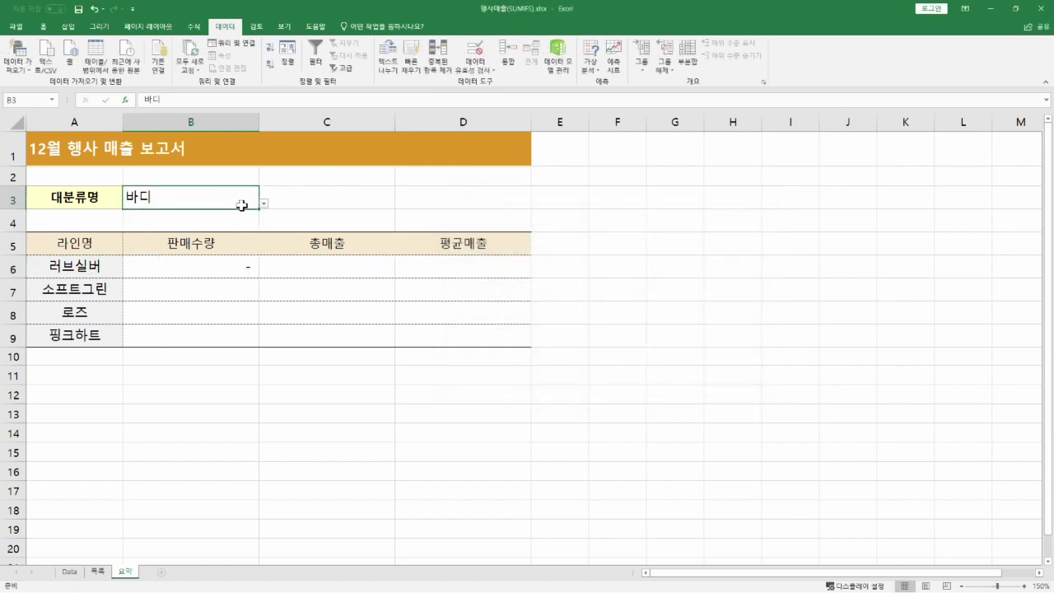
click(263, 205)
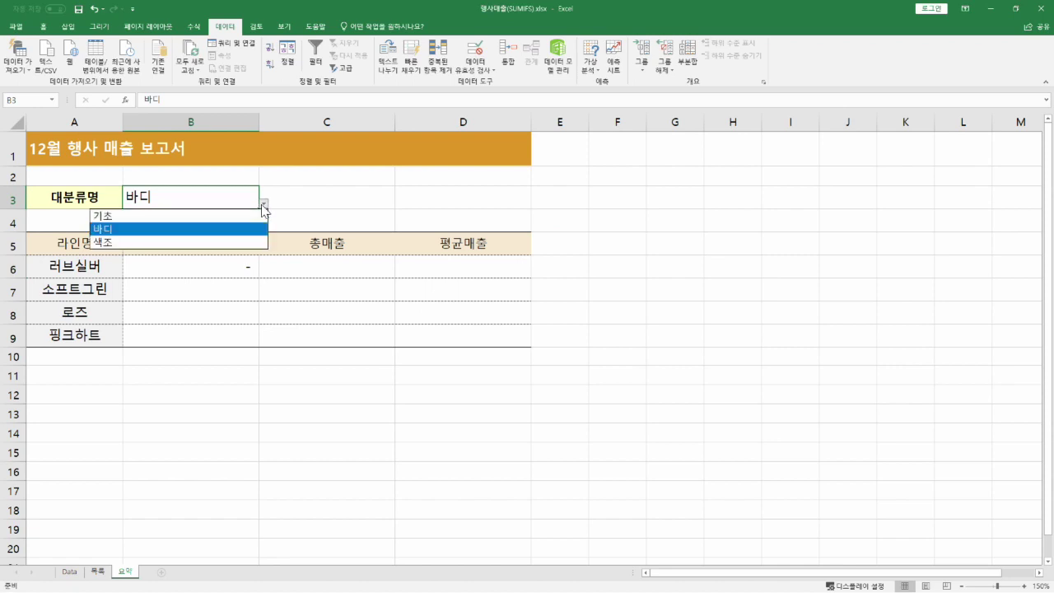
click(214, 216)
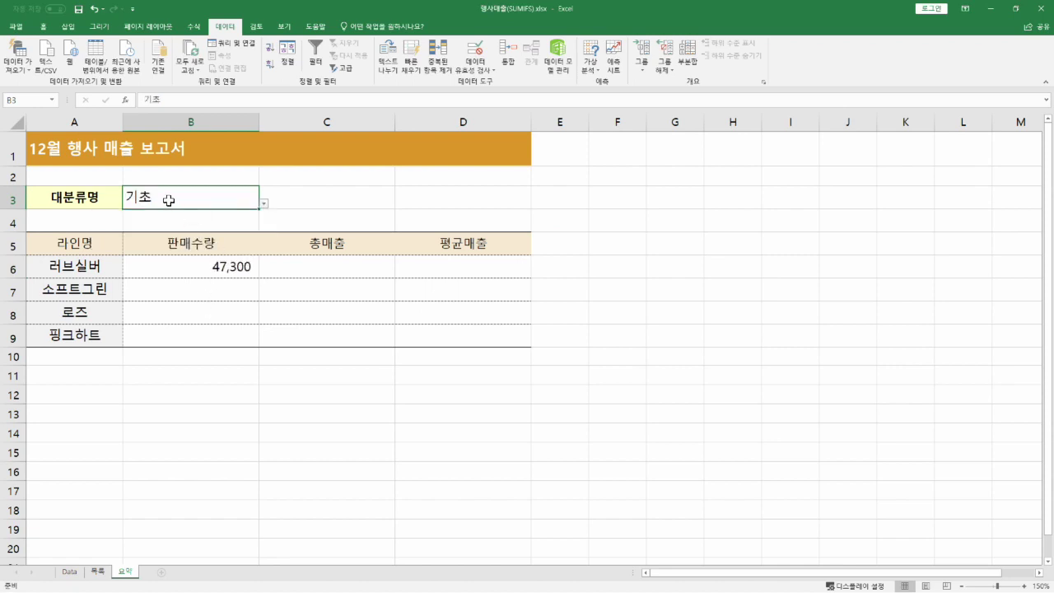
click(89, 261)
- Copy the SUMIFS formula from B6 across to the 총매출 cell C6 and compare the two formulas
click(193, 270)
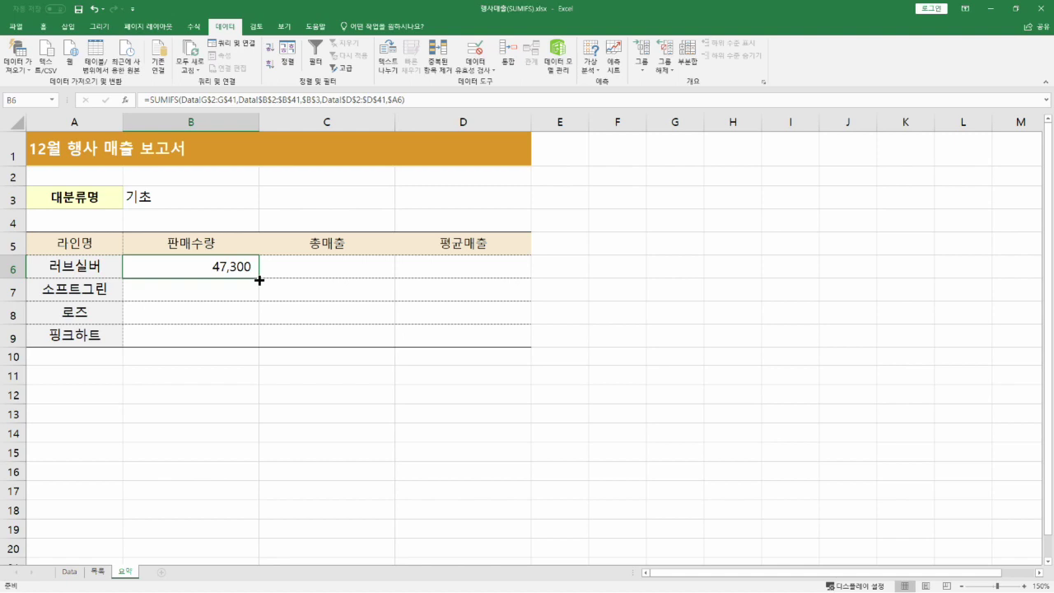
drag(258, 280, 364, 280)
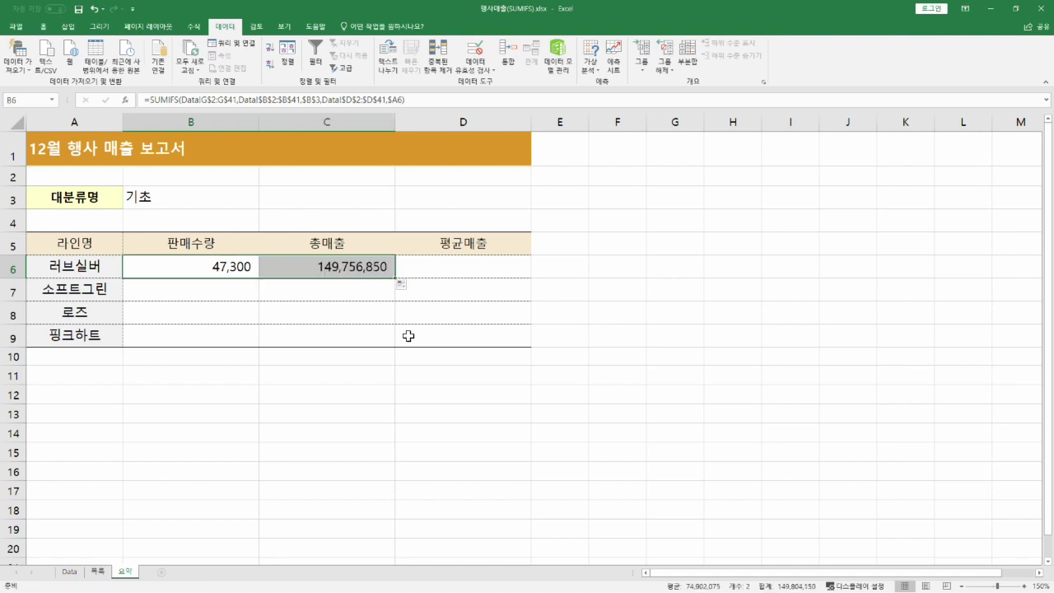
click(212, 267)
click(343, 267)
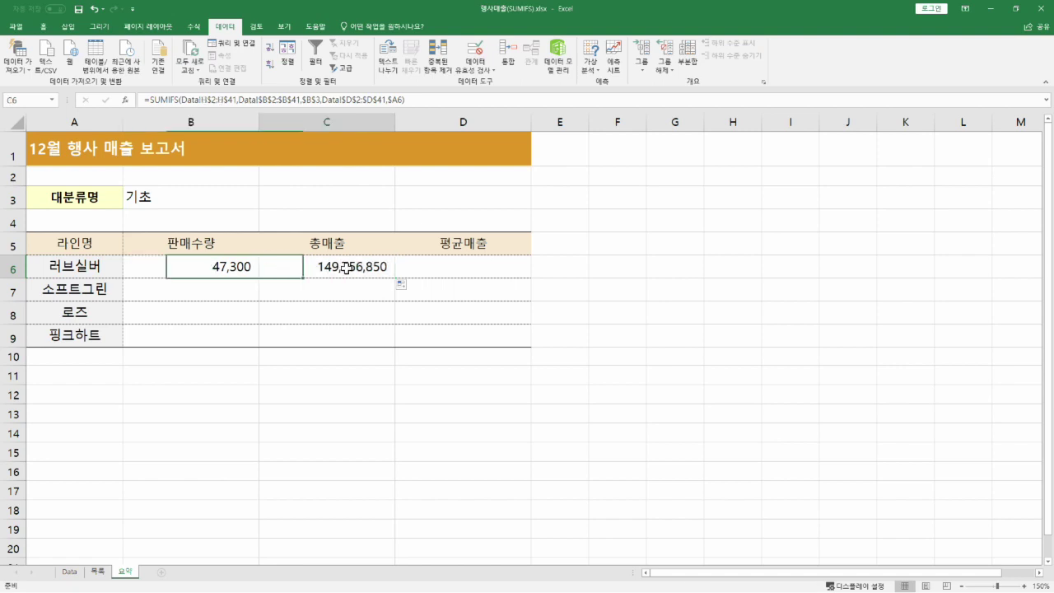
- Fill the formulas in B6:C6 down to row 9 without copying the formatting
drag(219, 268, 327, 264)
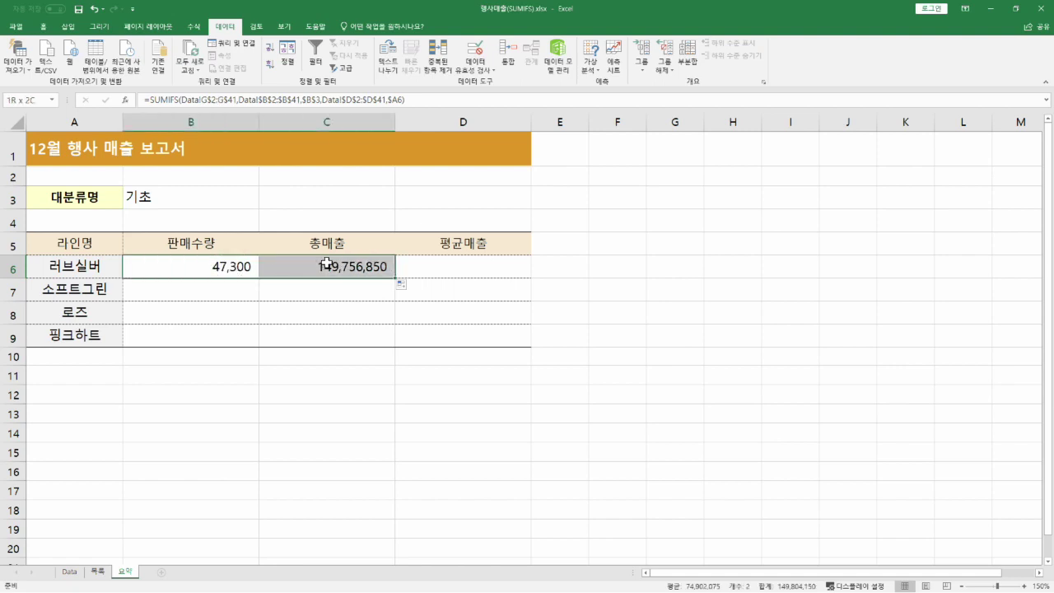
drag(395, 281, 396, 359)
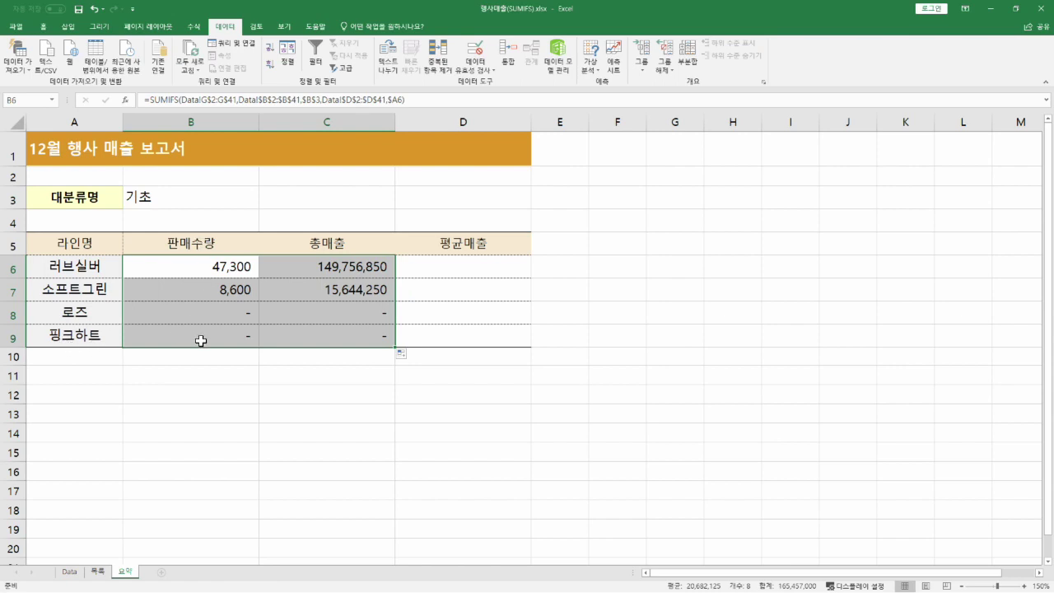
click(185, 266)
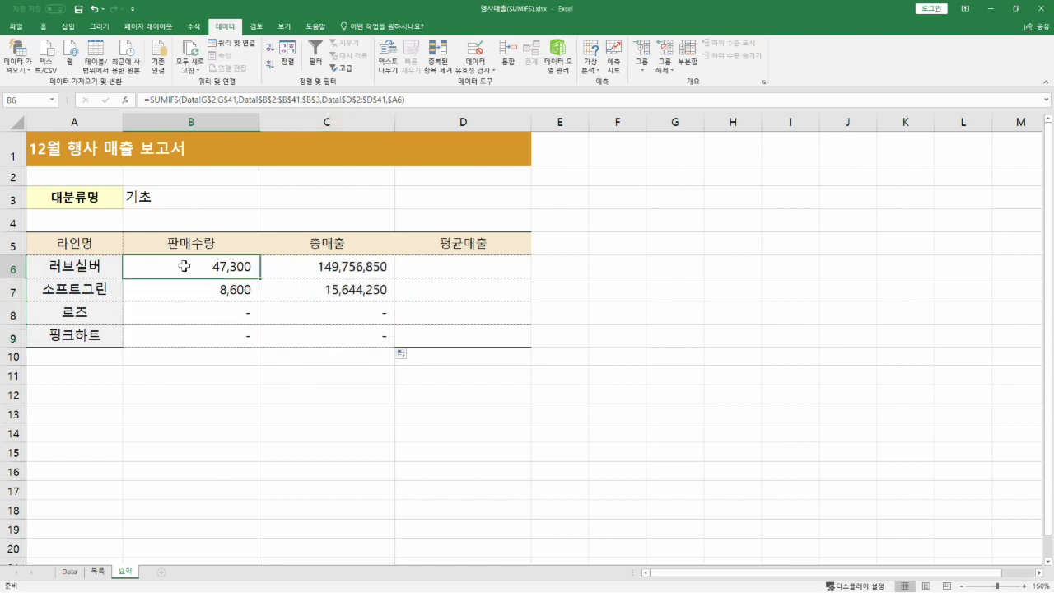
click(410, 360)
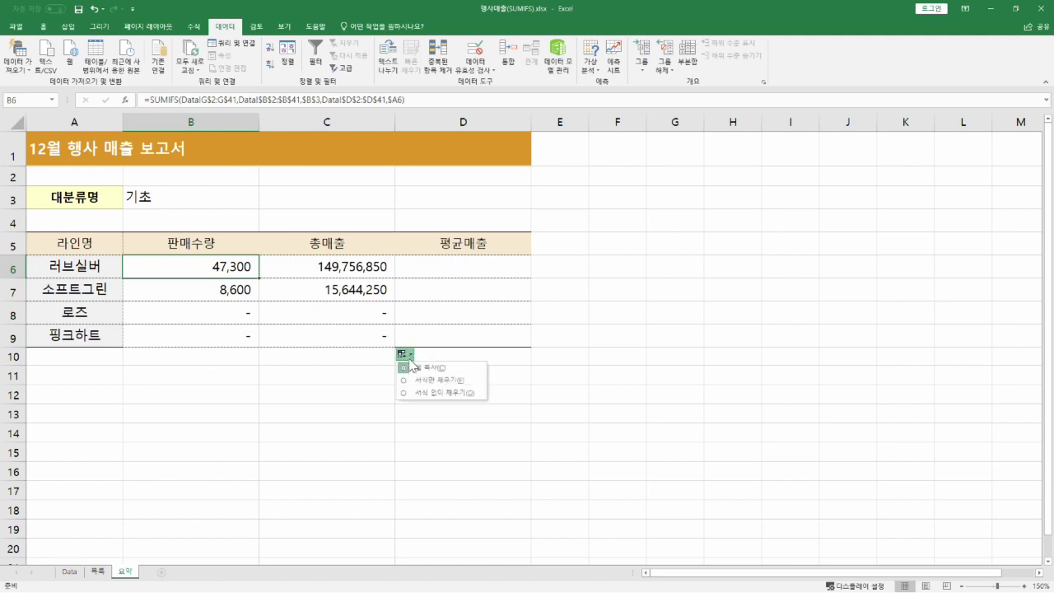
click(443, 394)
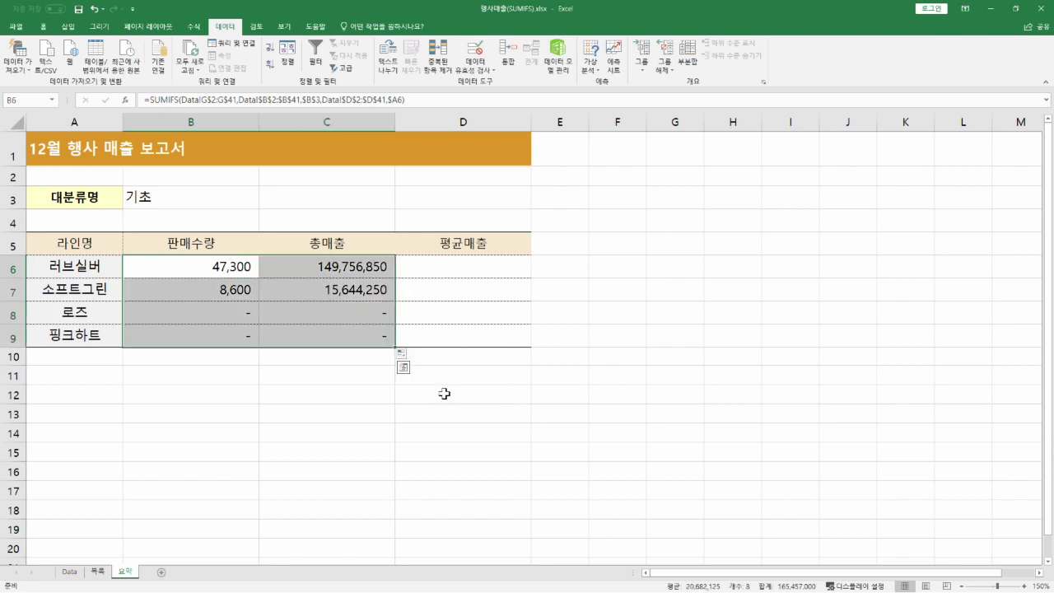
click(350, 393)
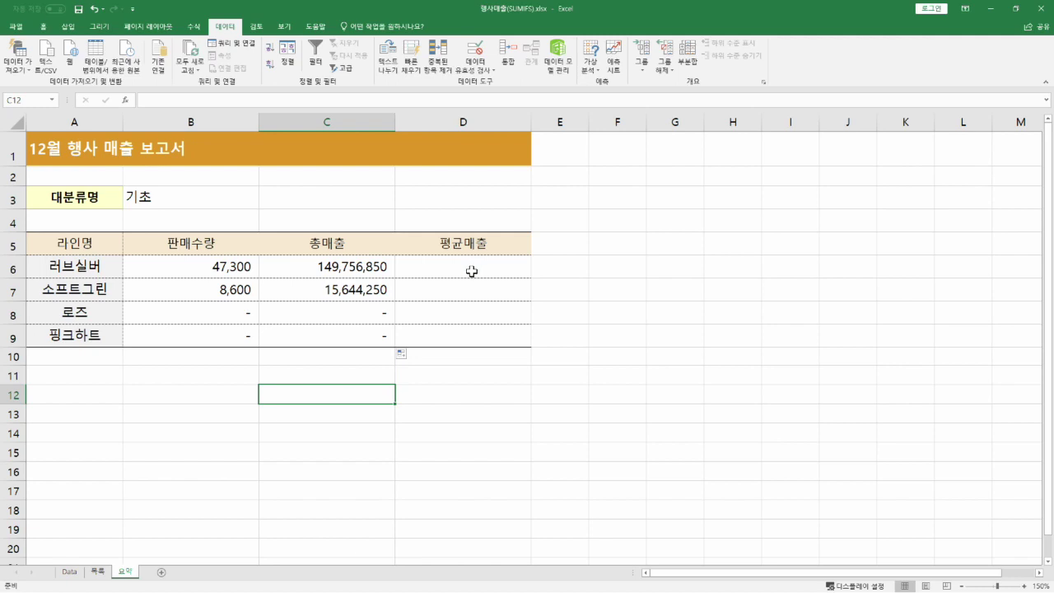
- Test the report by choosing 바디 in the B3 category dropdown, and set the category to 색조
click(178, 202)
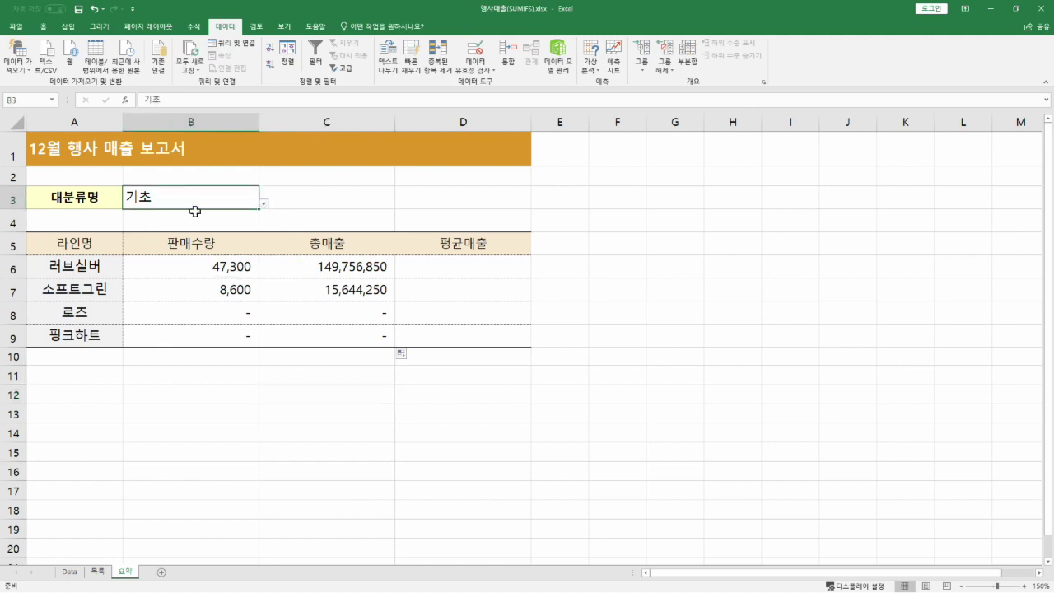
click(263, 203)
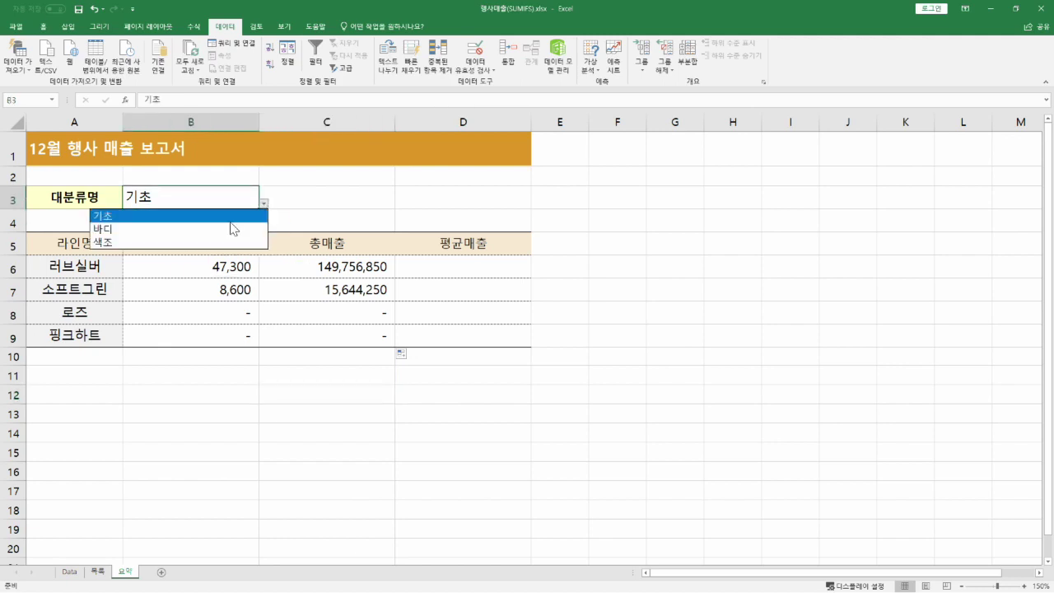
click(186, 238)
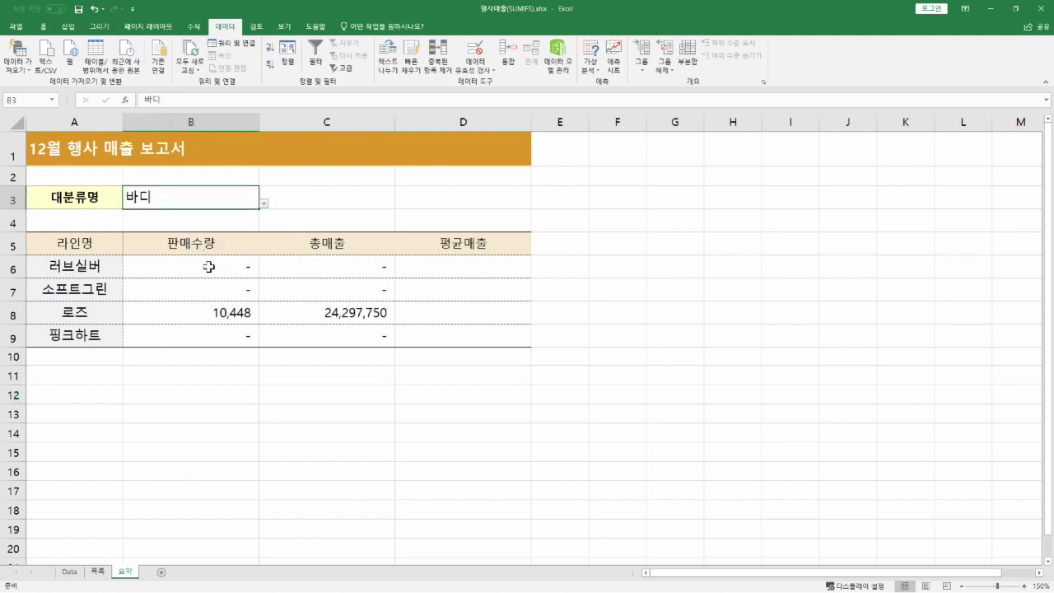
click(264, 206)
click(228, 242)
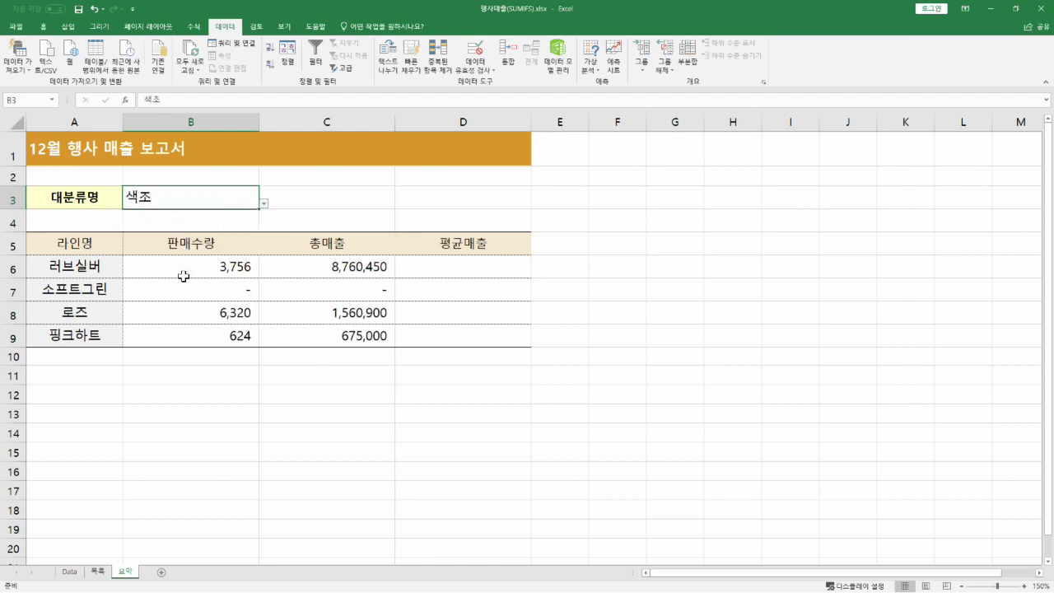
click(316, 375)
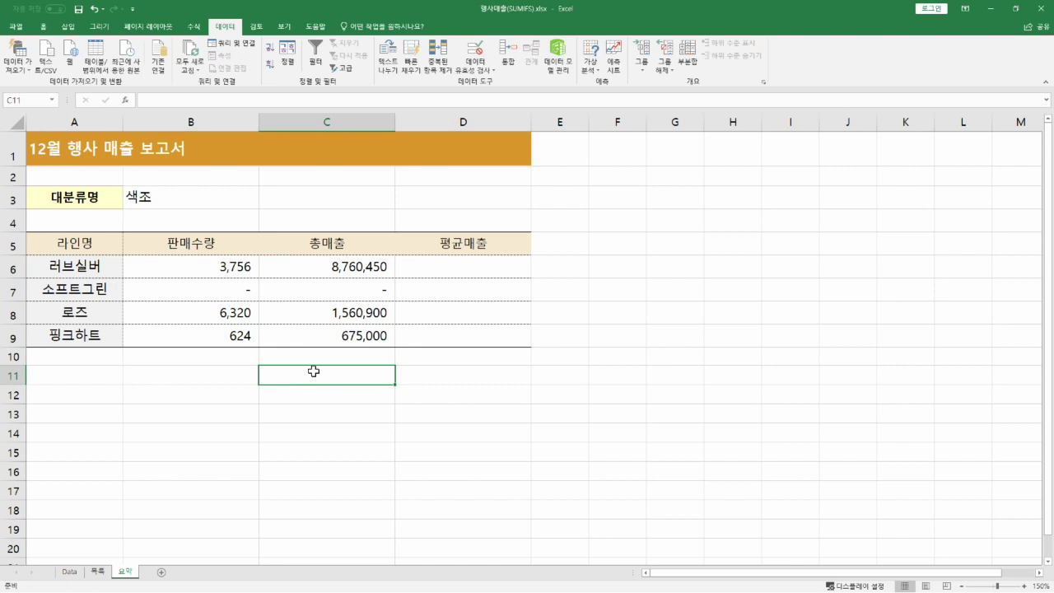